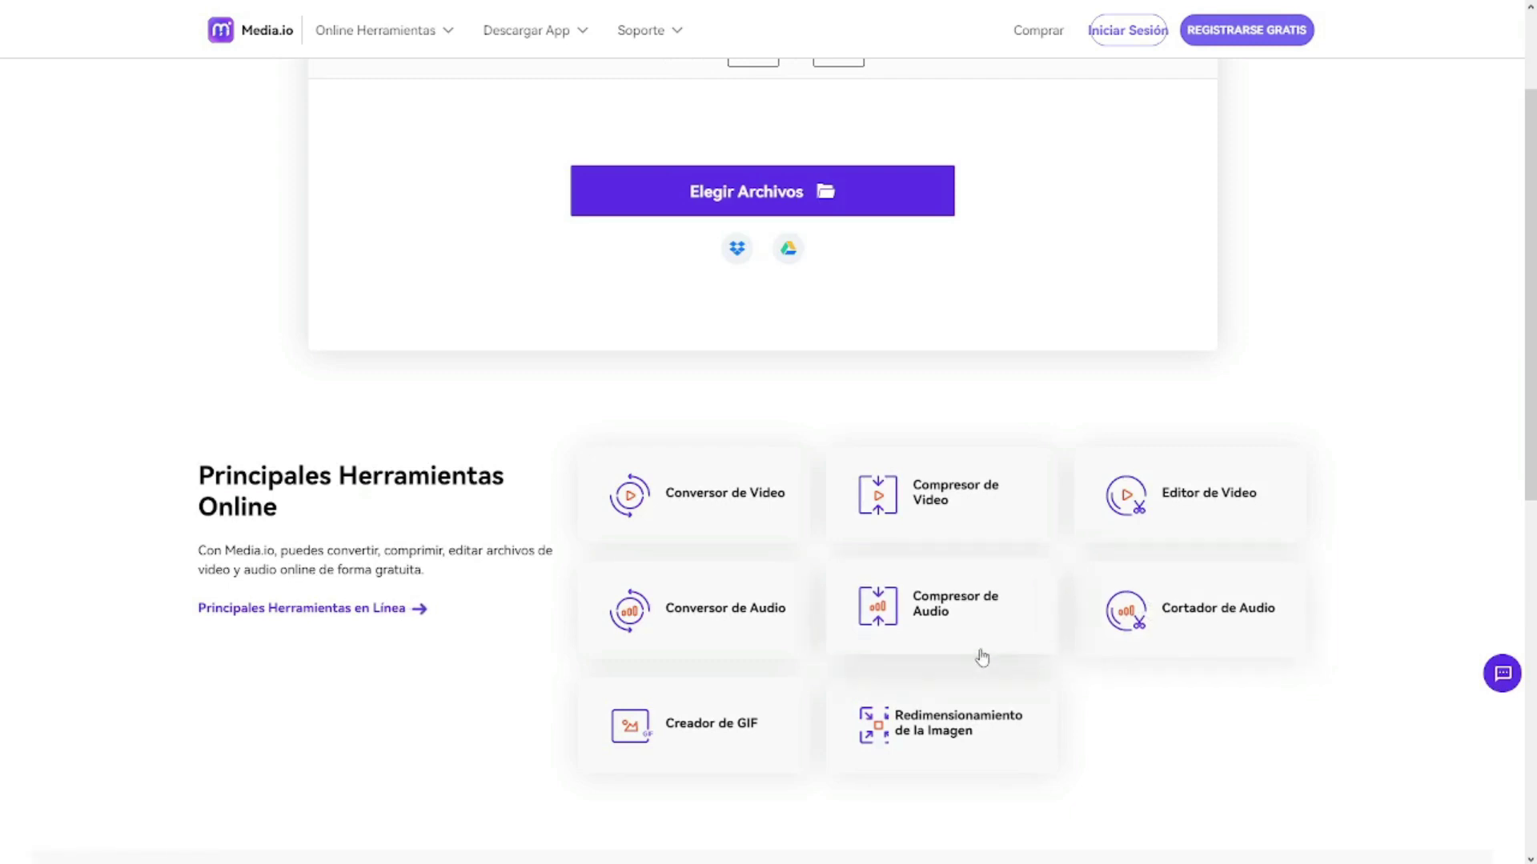
Step: Return to the page for removing background noise from audio and launch its online noise reduction tool
scroll(645, 679, up, 2)
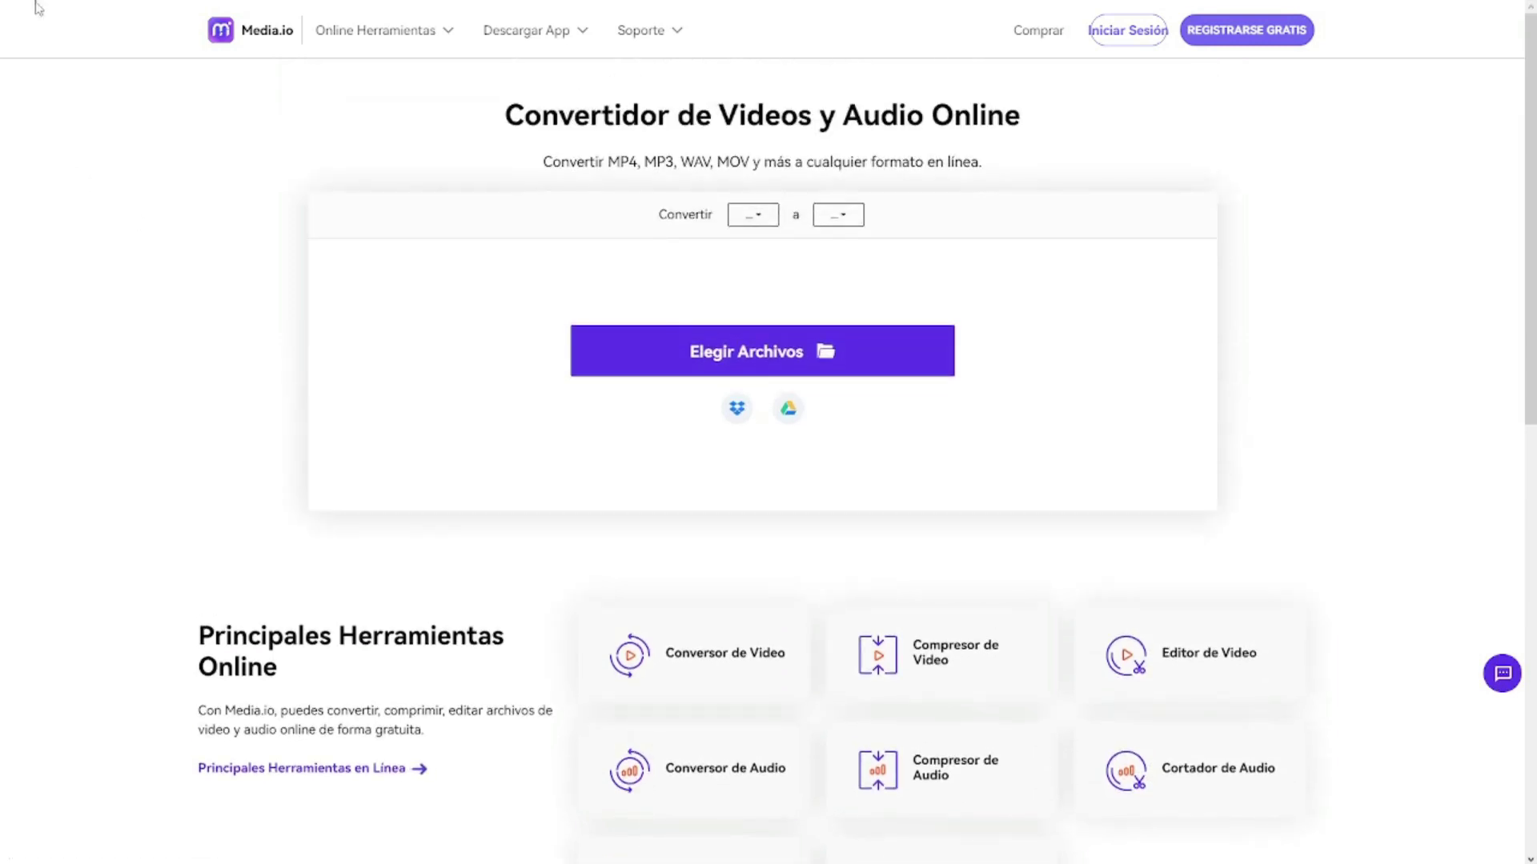
key(F11)
click(47, 41)
key(F11)
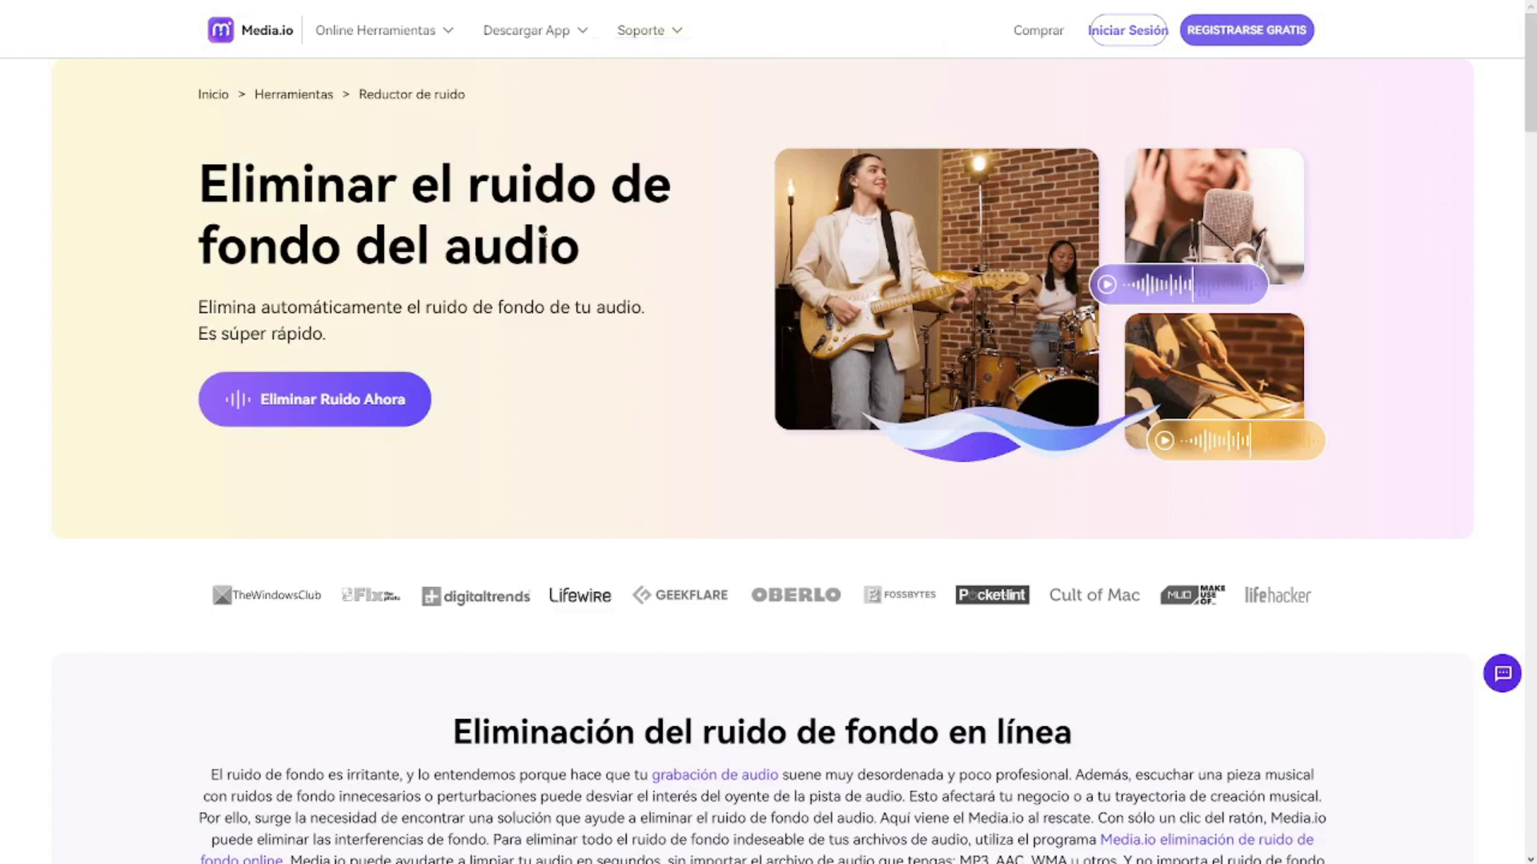
scroll(661, 357, down, 2)
scroll(661, 356, up, 2)
click(381, 427)
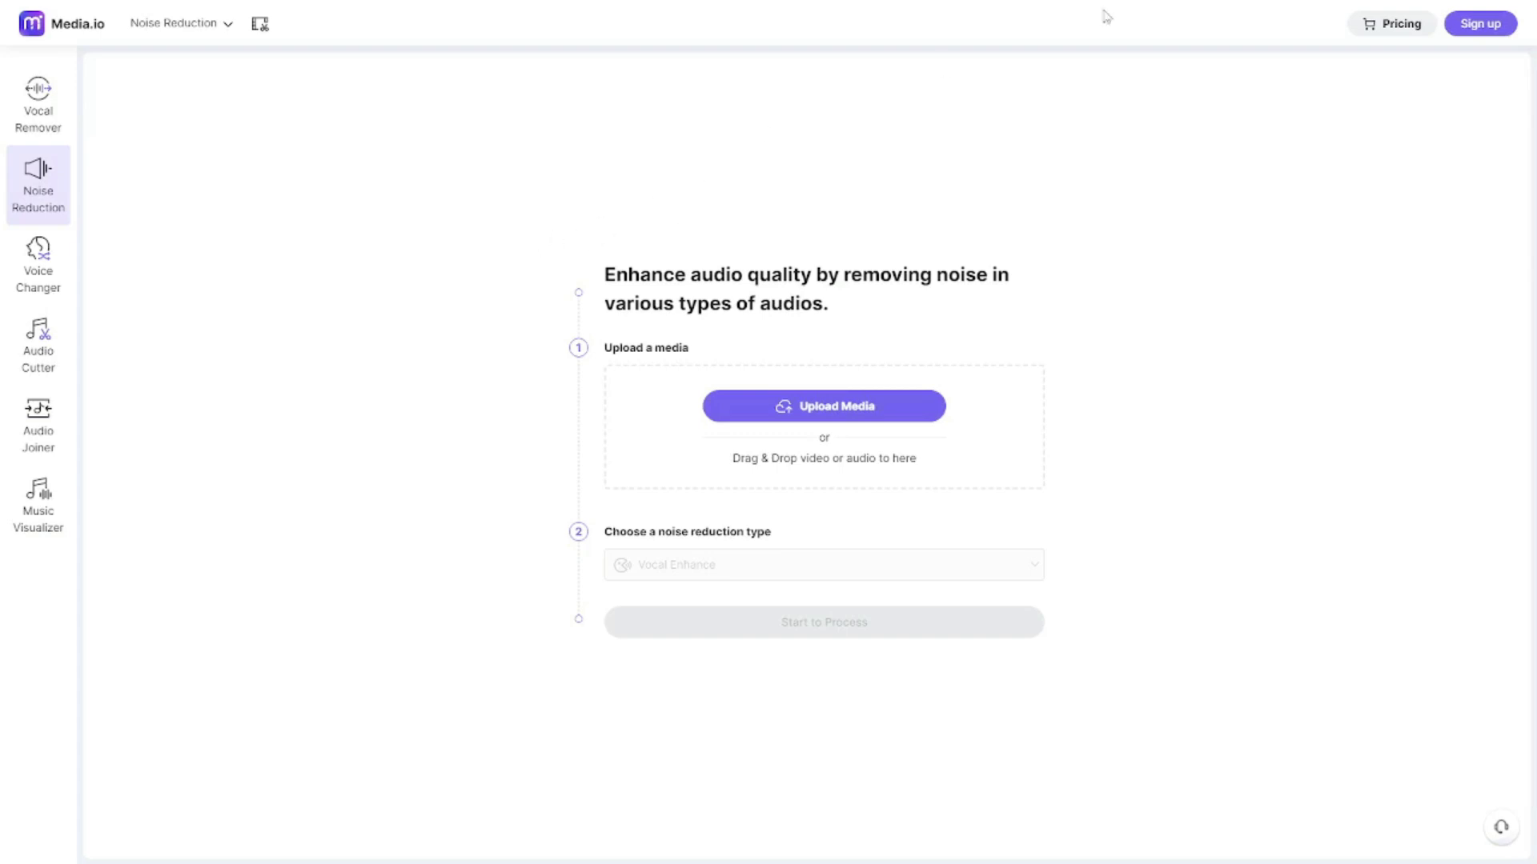
Step: Sign up for a Media.io account with an existing Google account and minimize the sign-in window
click(1480, 23)
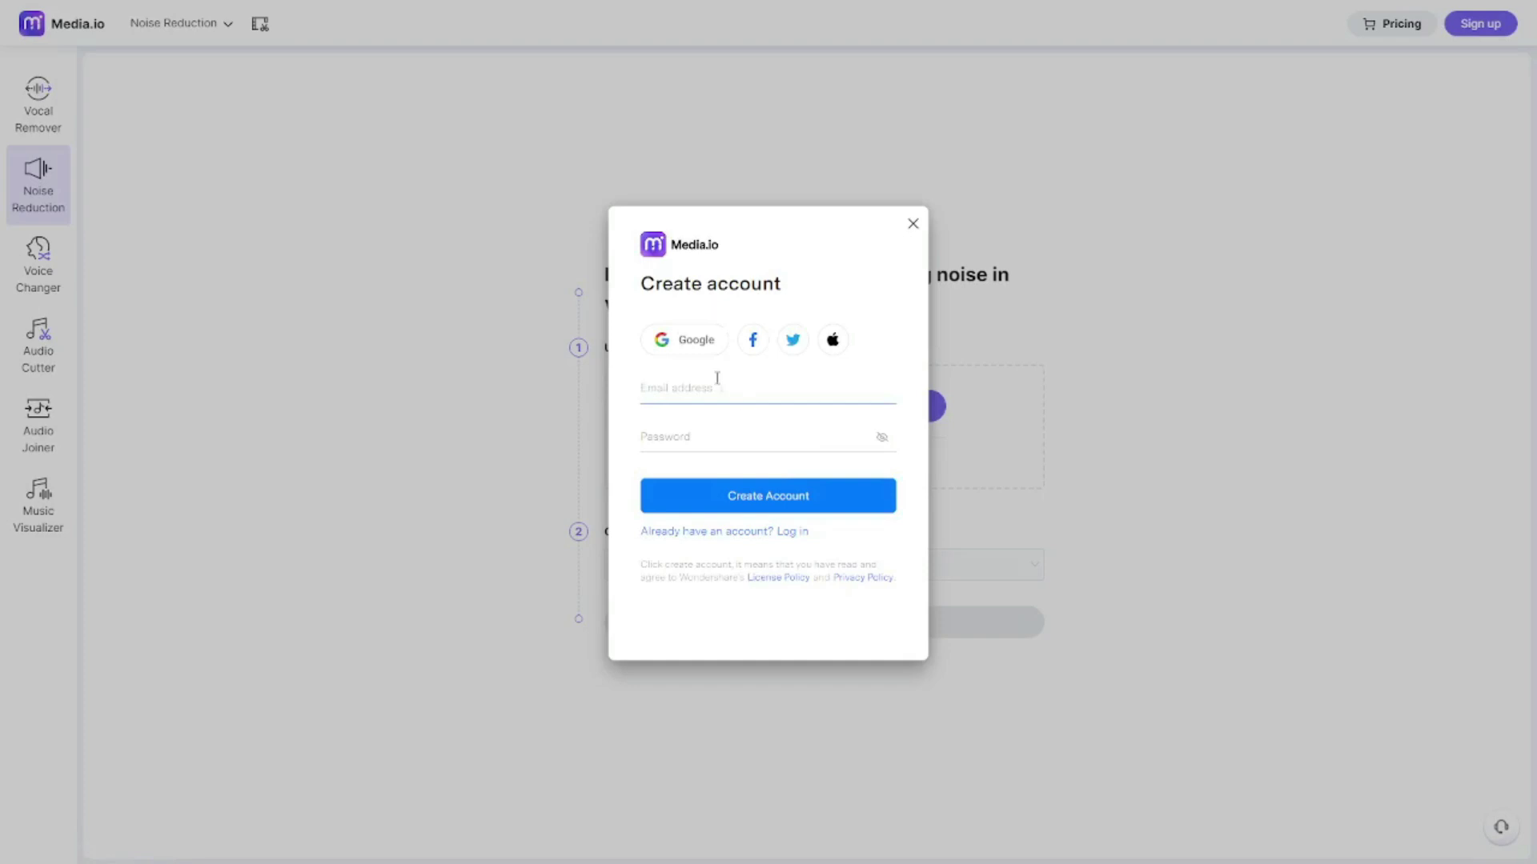
click(695, 342)
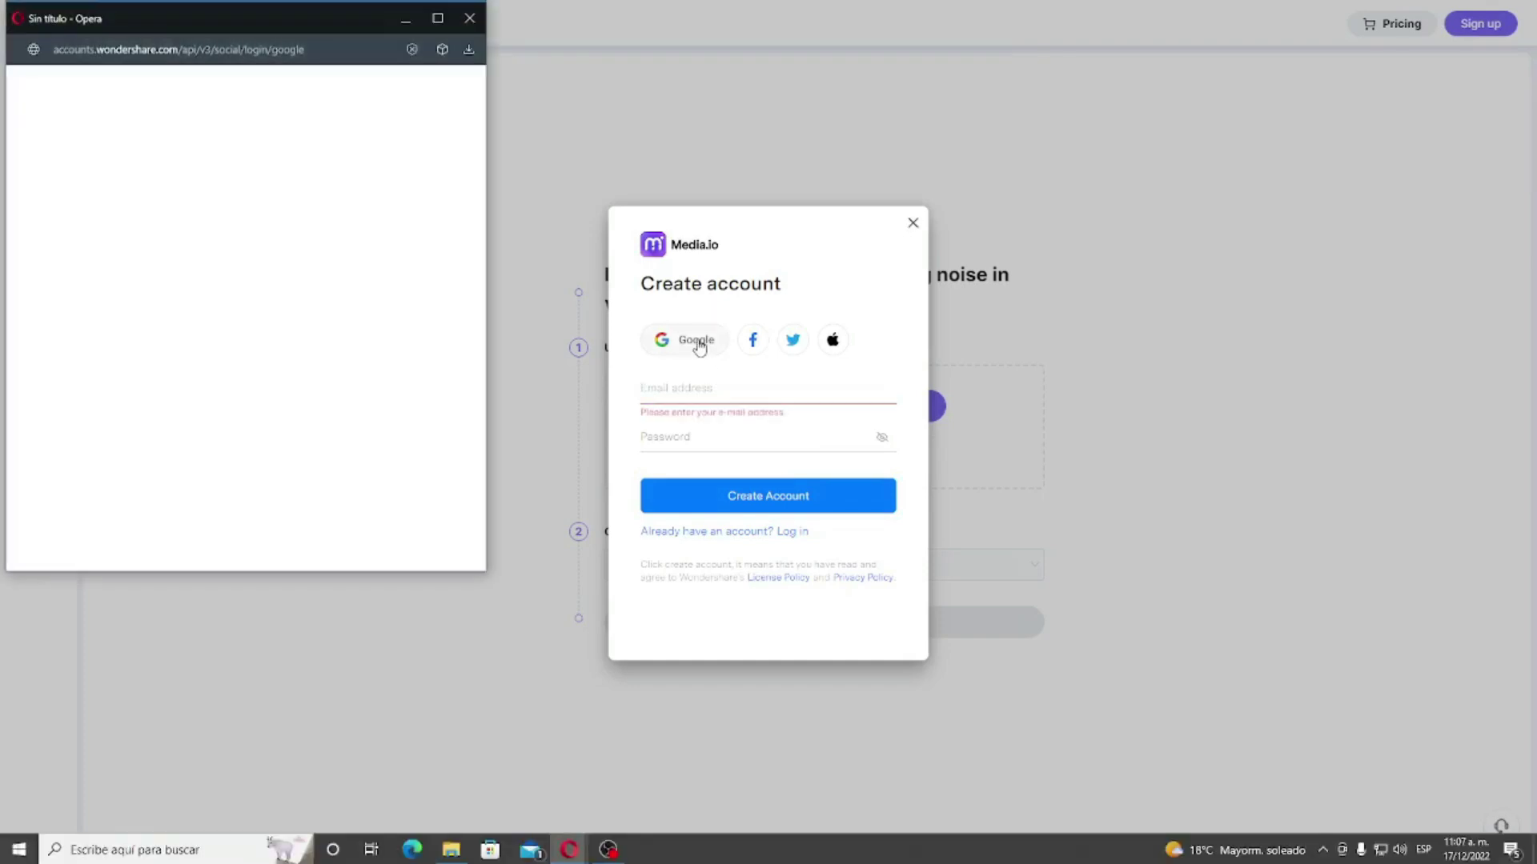
click(189, 237)
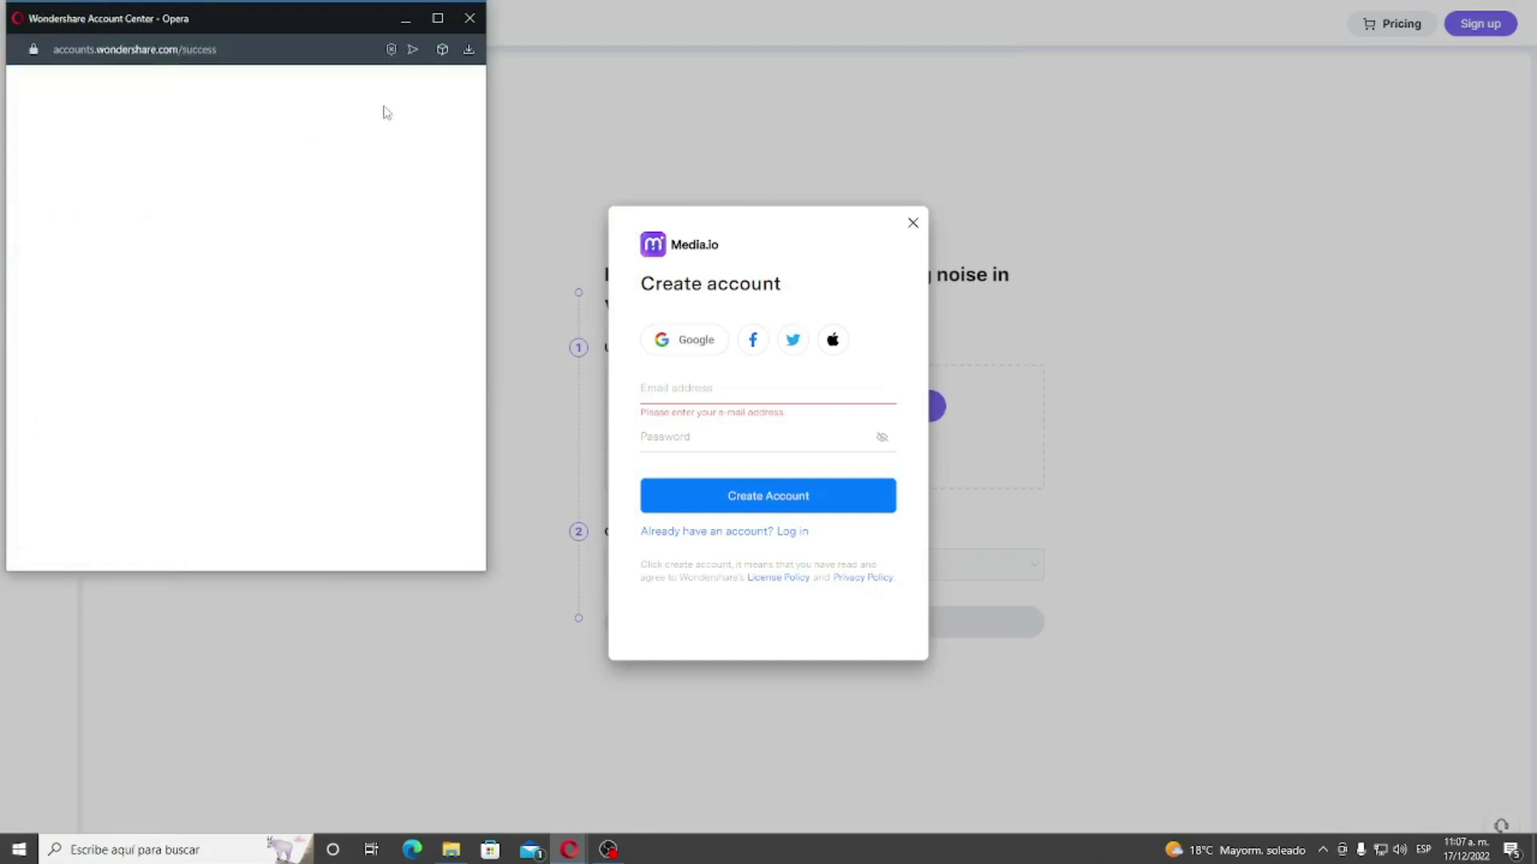
click(407, 21)
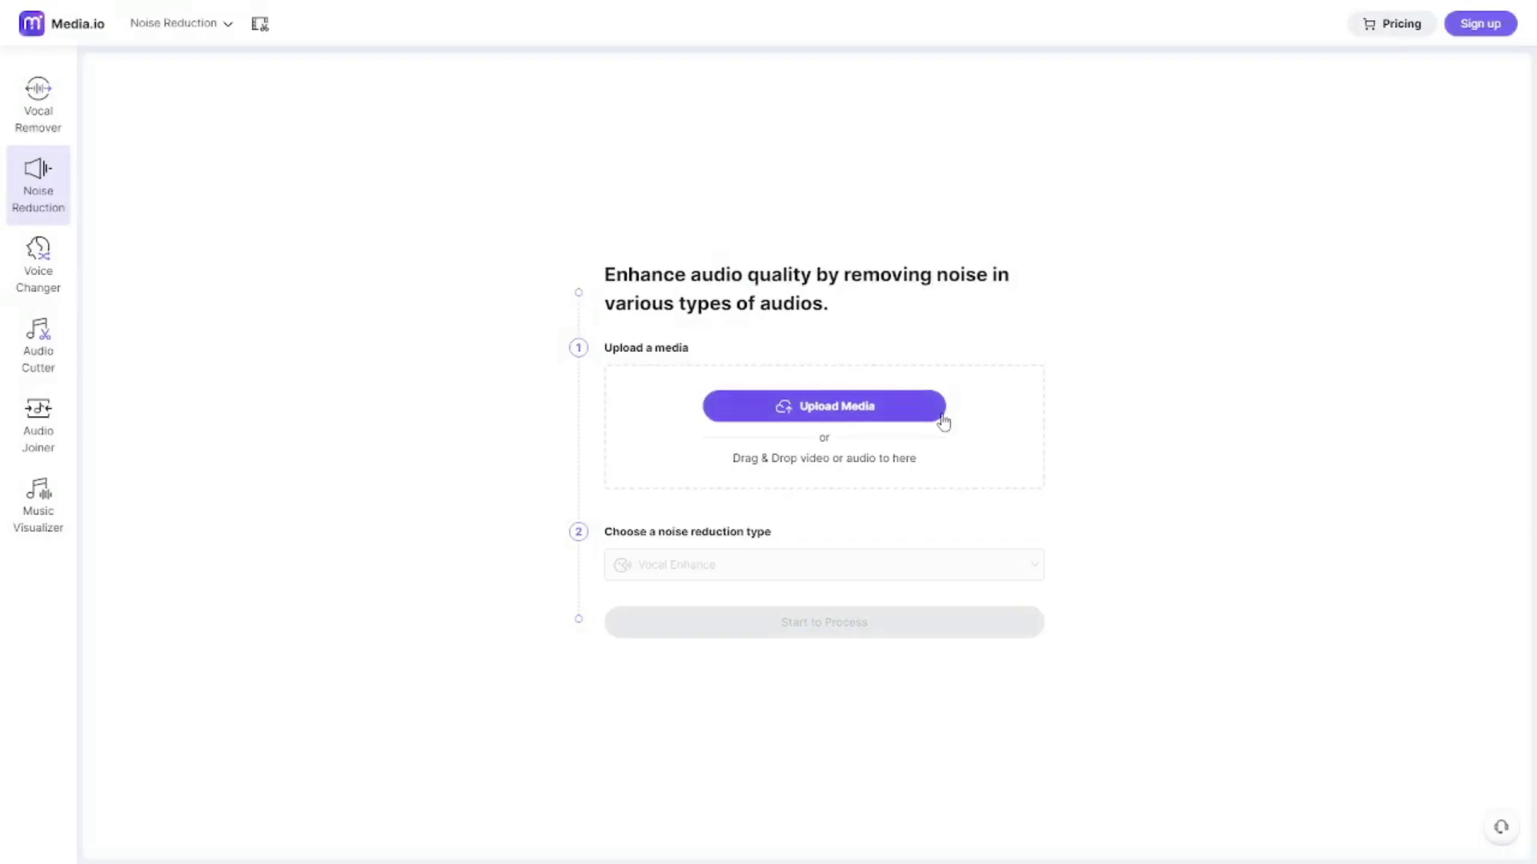
Step: Upload "WhatsApp Audio 2022-12-16 at 4.01.48 PM (1).mp4" from the Descargas folder for noise reduction
click(912, 421)
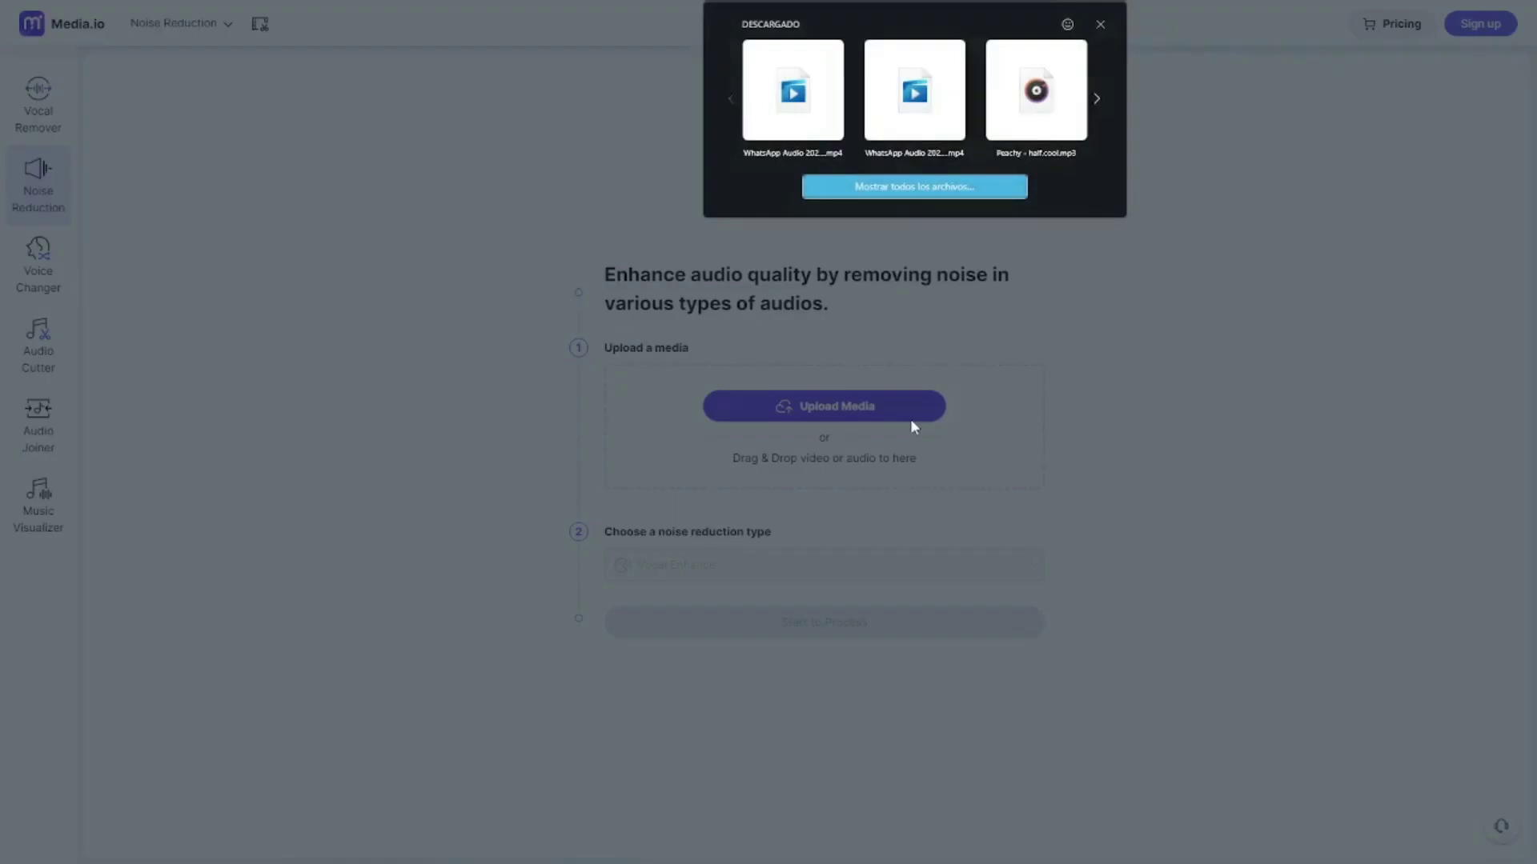
click(889, 197)
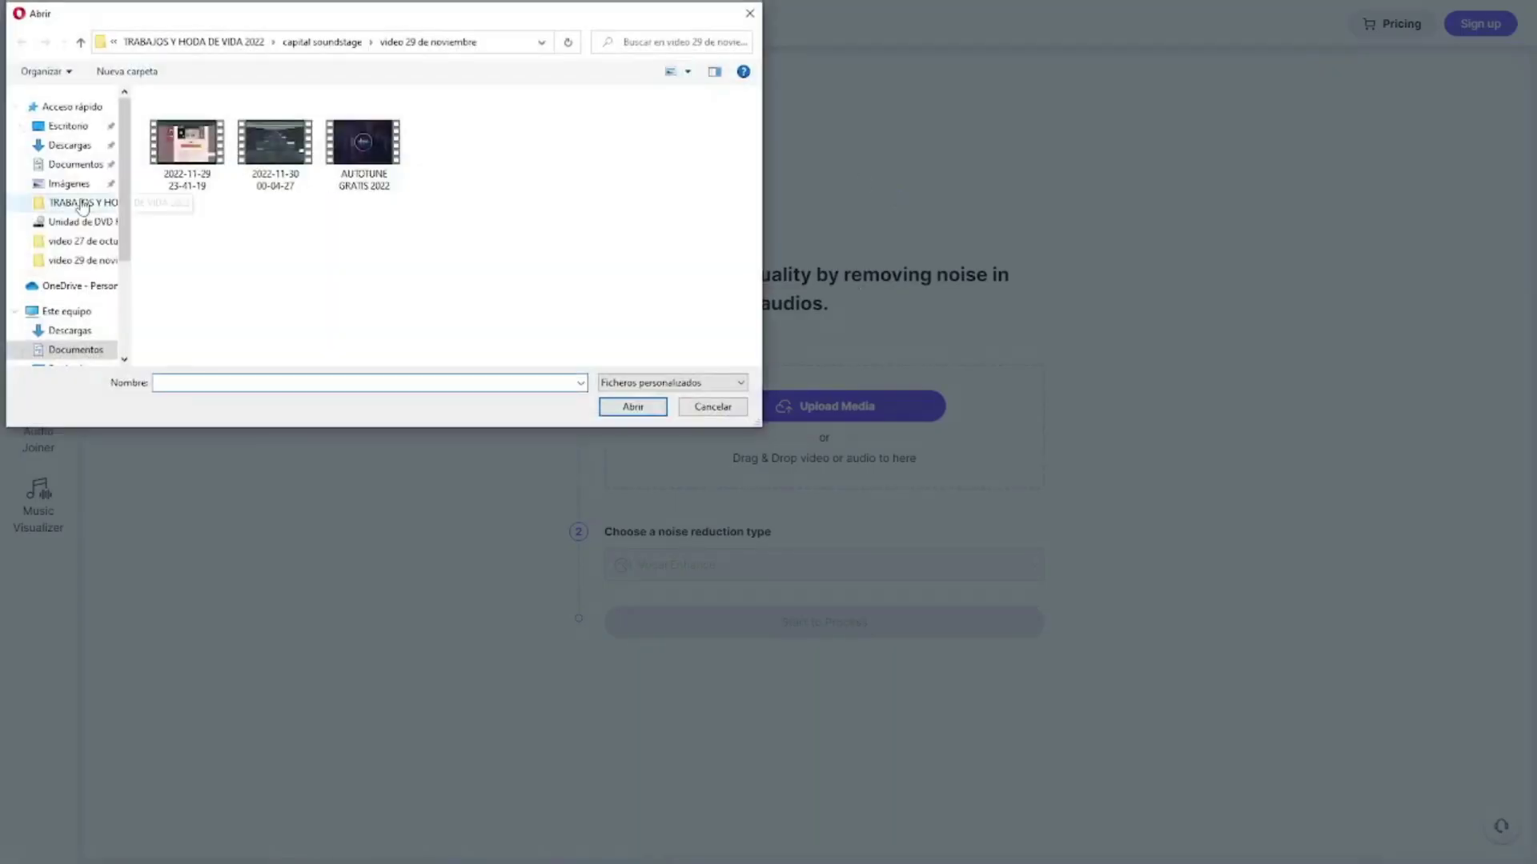
click(74, 162)
click(70, 145)
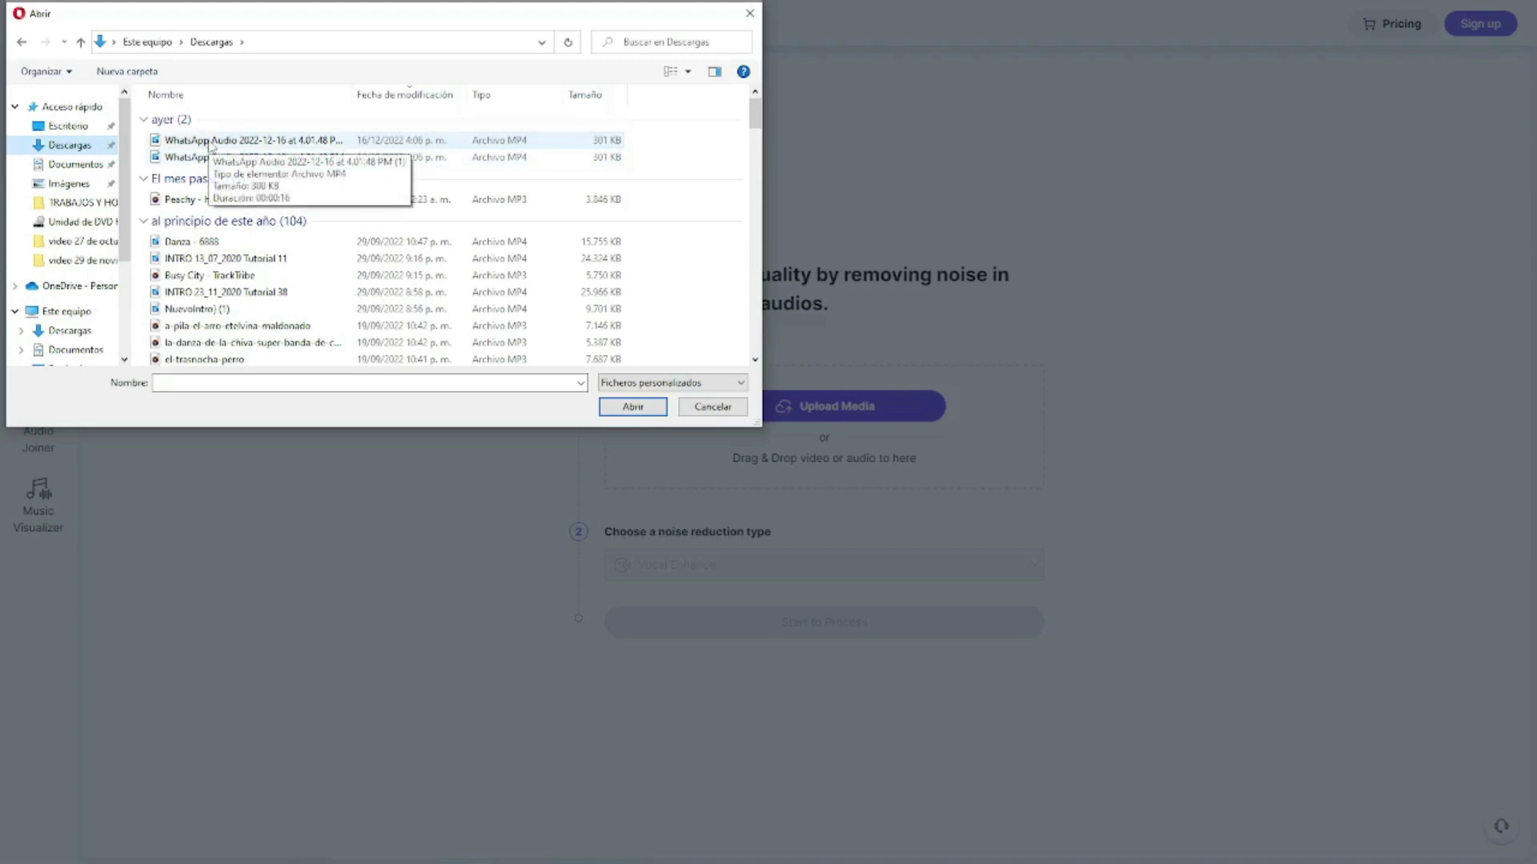
double_click(210, 146)
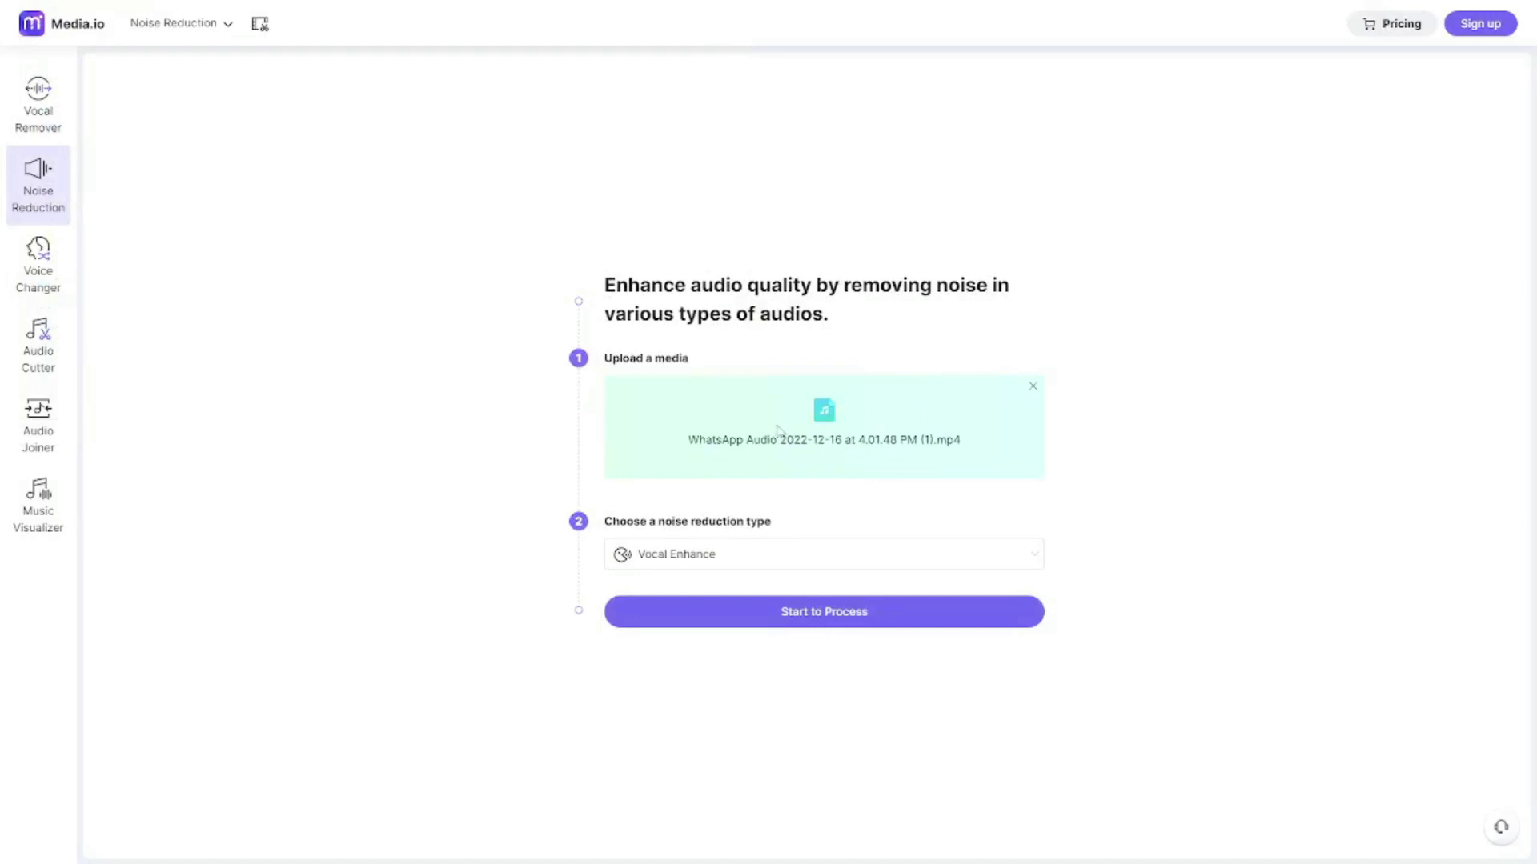
Step: Set the noise reduction type to Wind Noise Reduction and start processing the uploaded audio
click(743, 563)
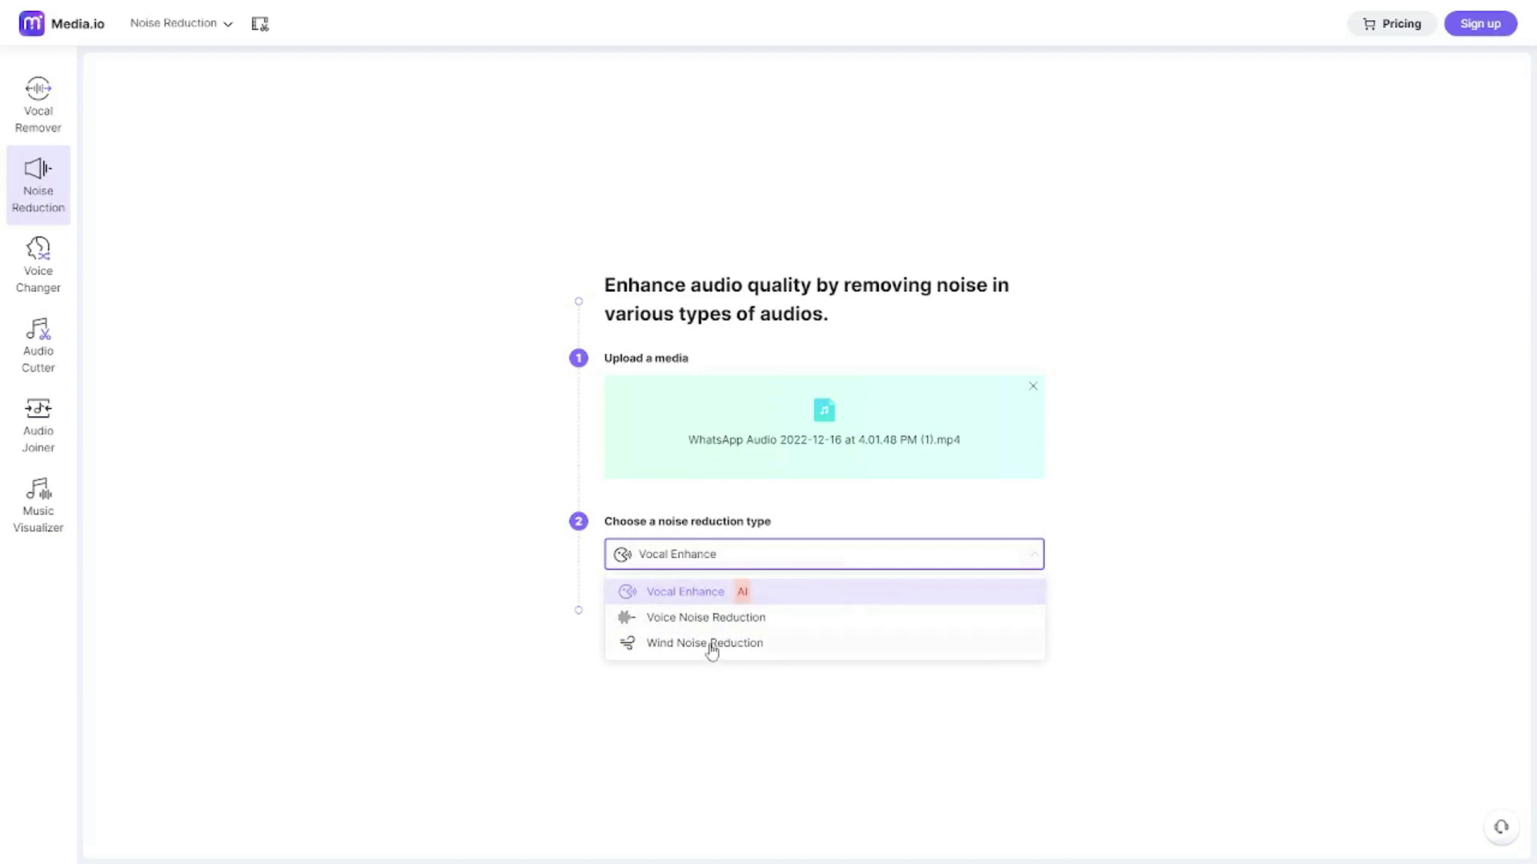
key(super+plus)
key(super+plus)
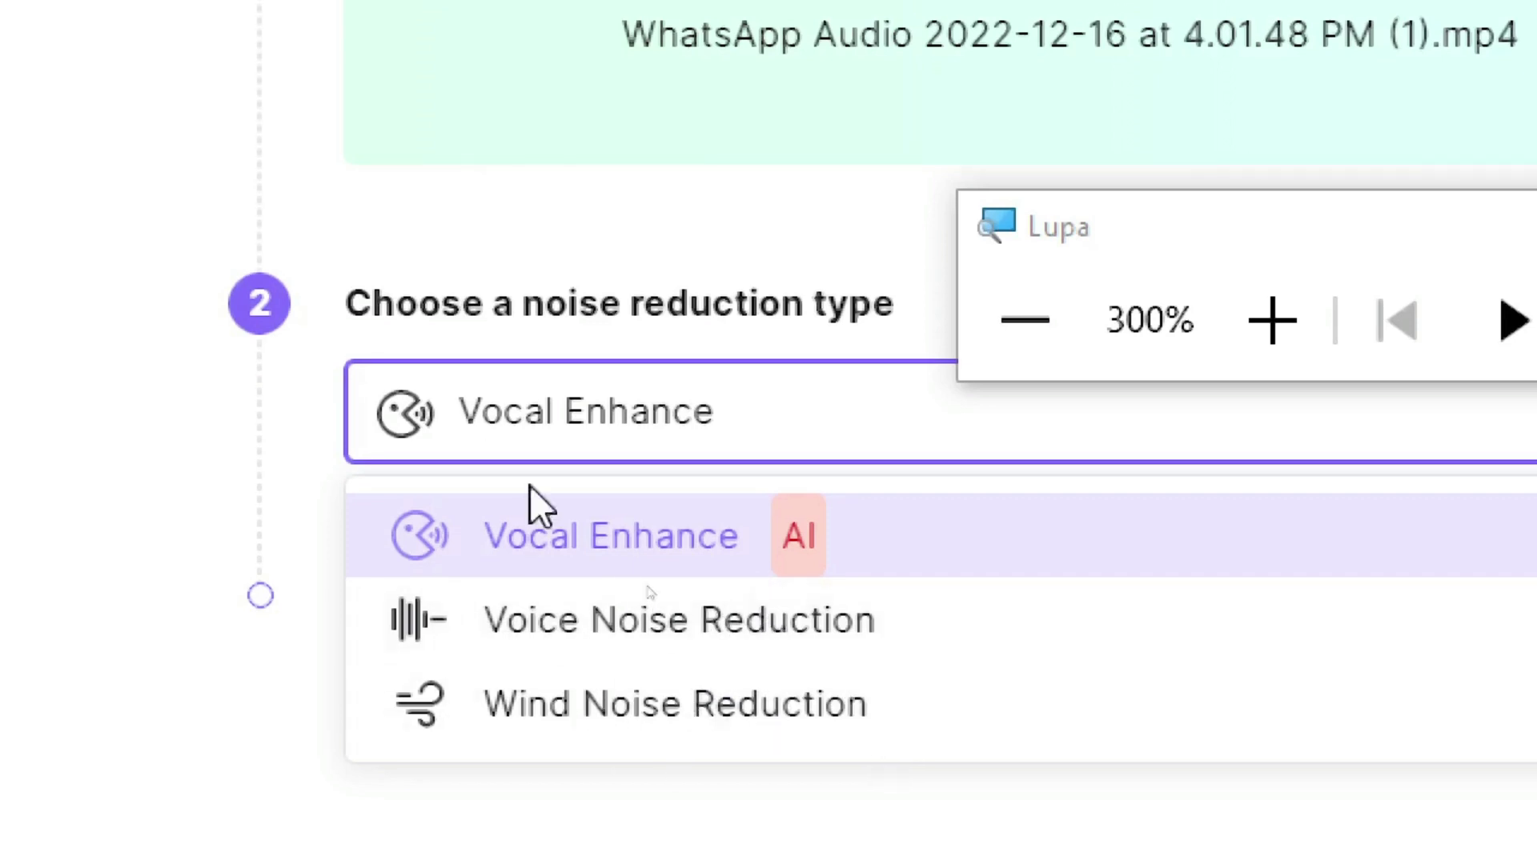
click(663, 730)
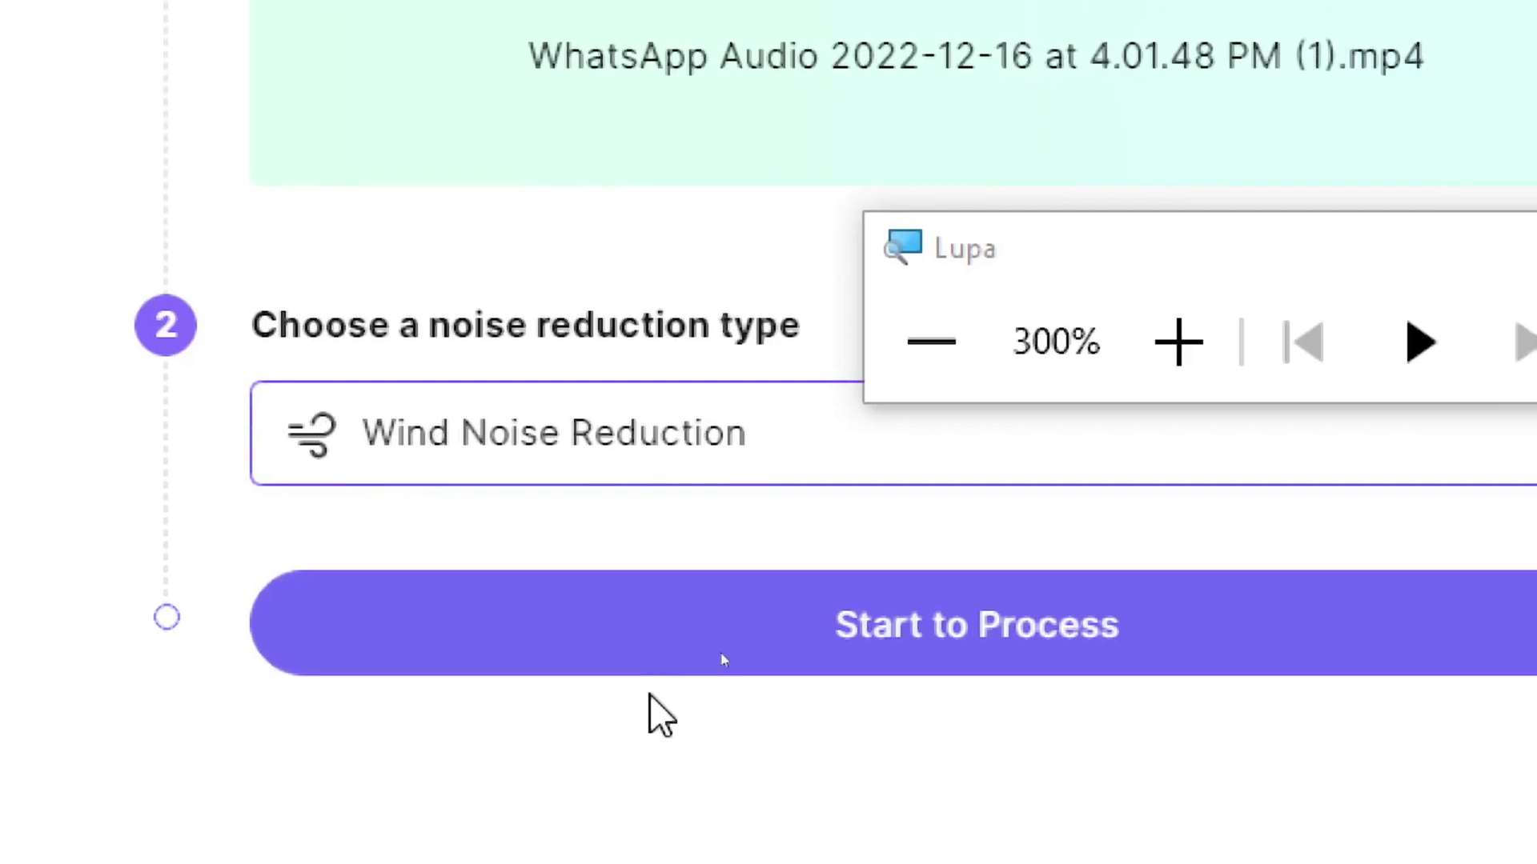
click(730, 659)
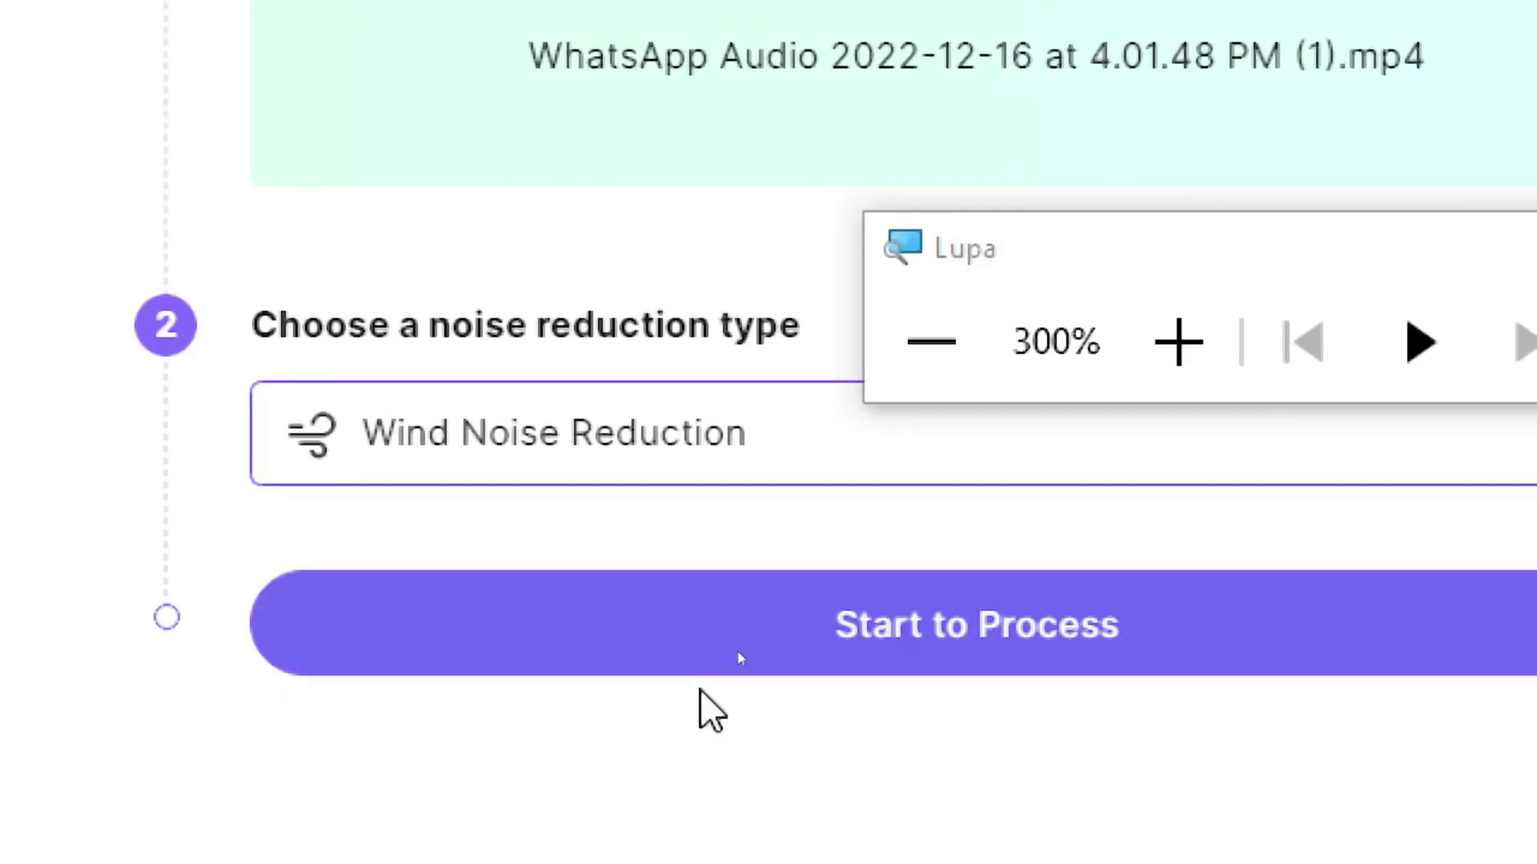
key(super+minus)
key(super+minus)
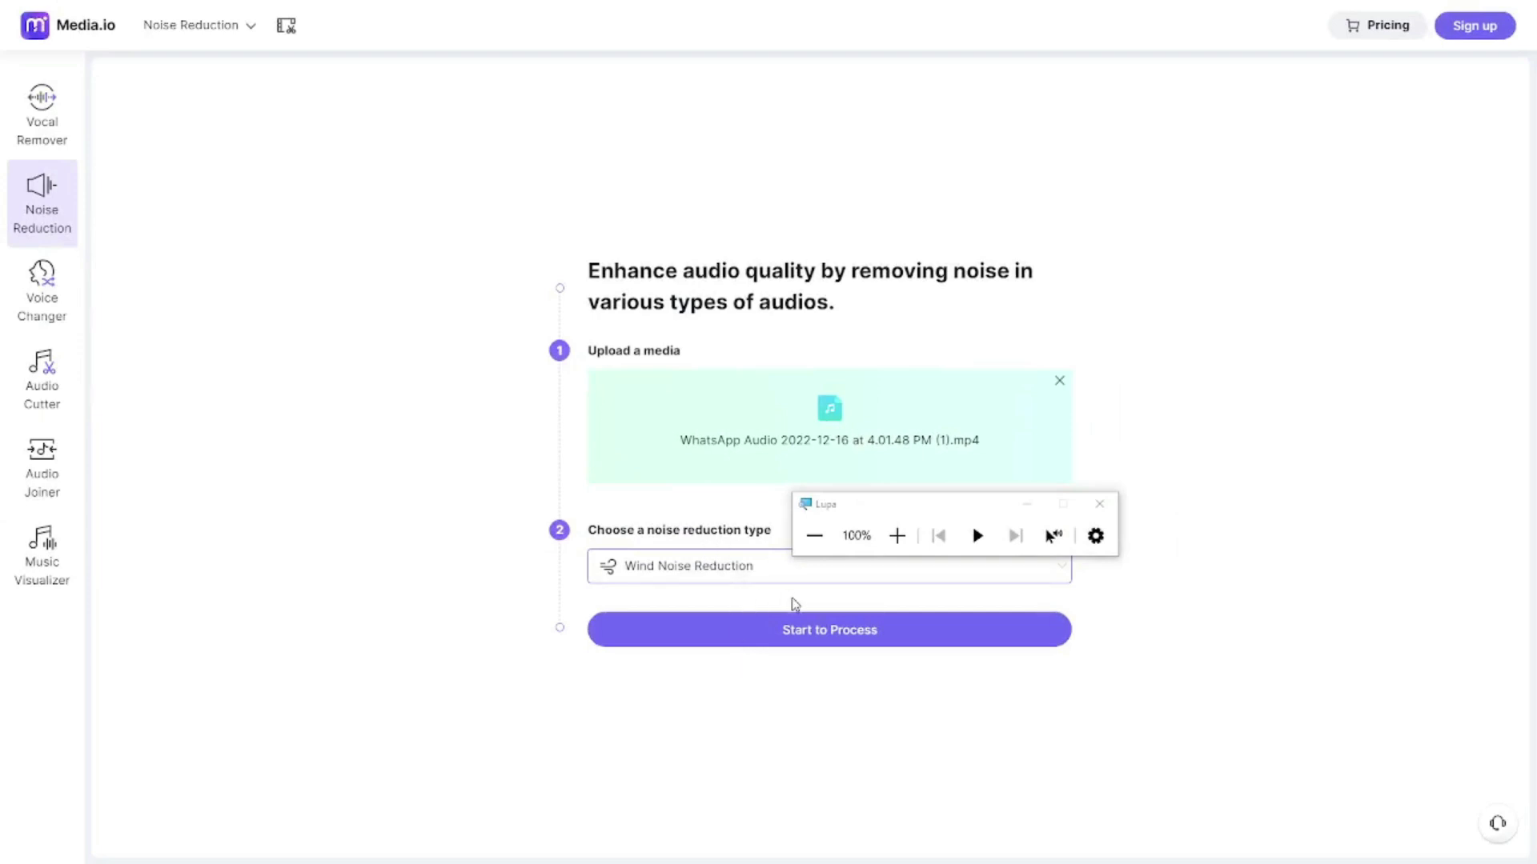
click(803, 633)
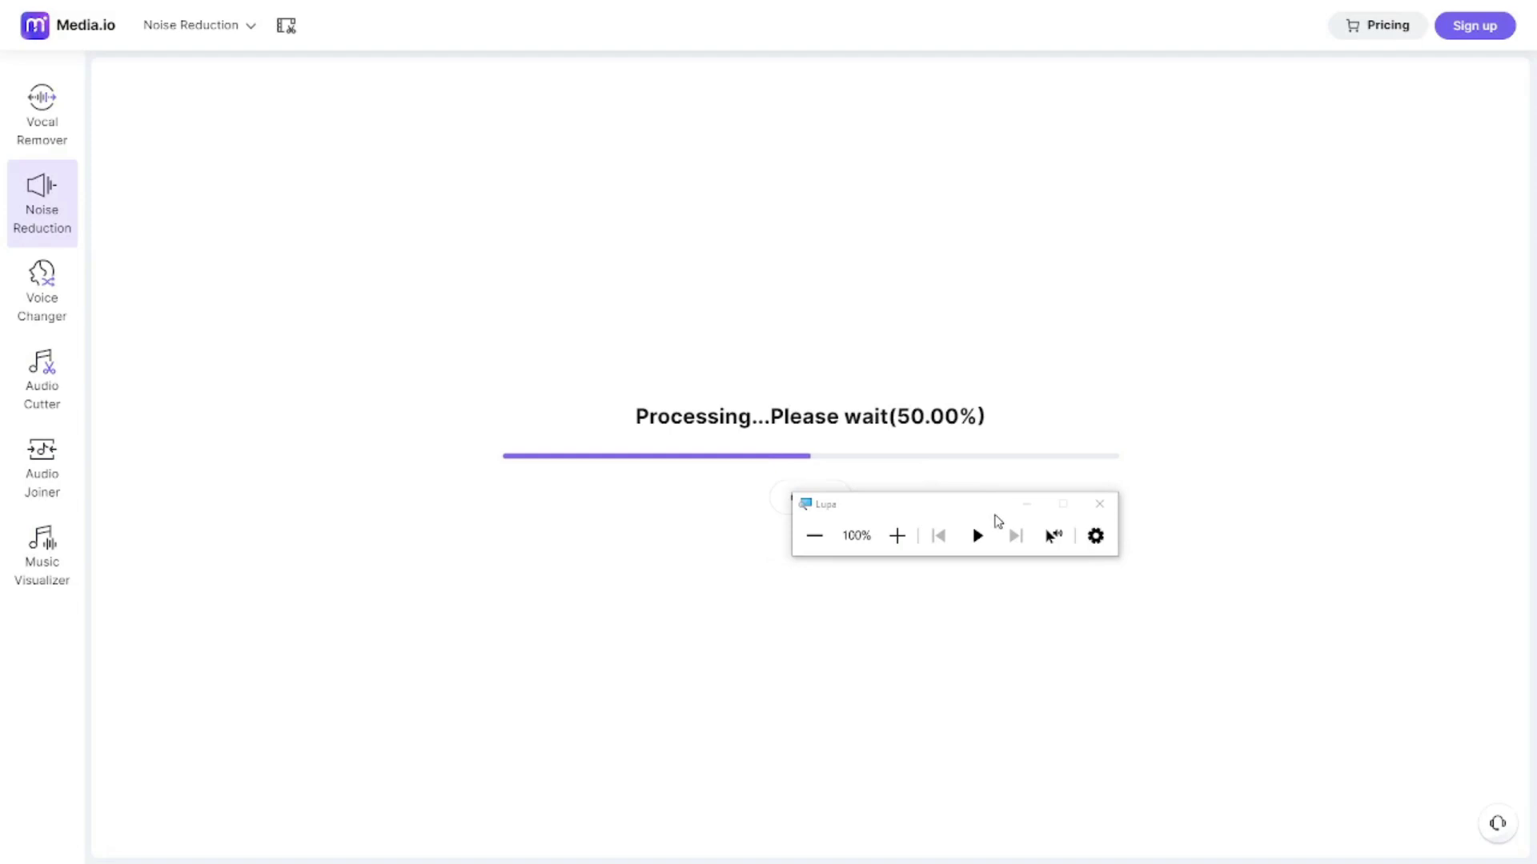
click(1022, 510)
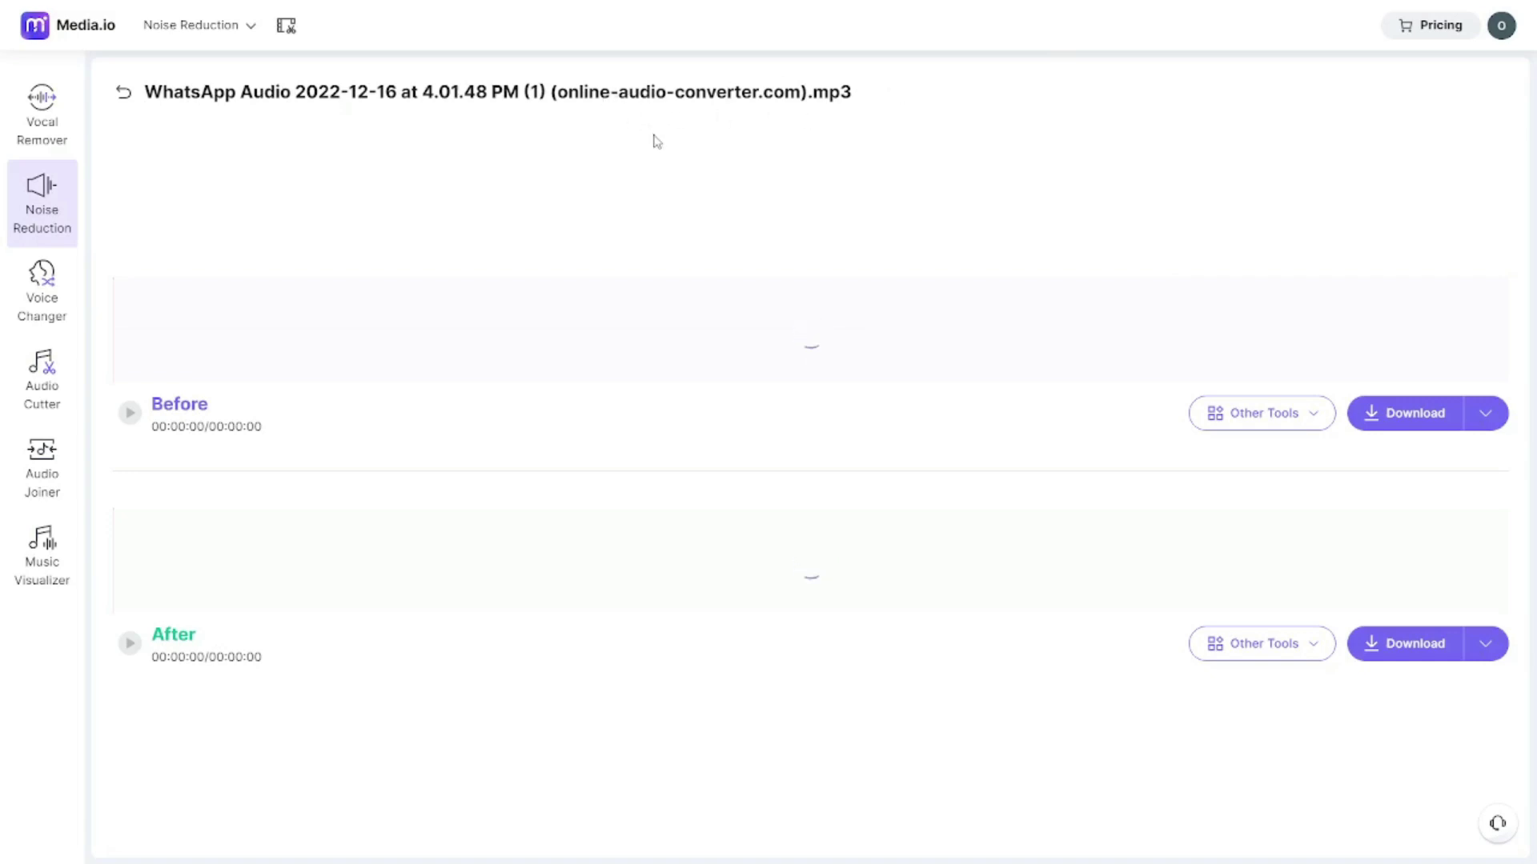
Step: Check the online audio converter page, return to the noise reduction results, and download both the Before and After audio
click(1158, 13)
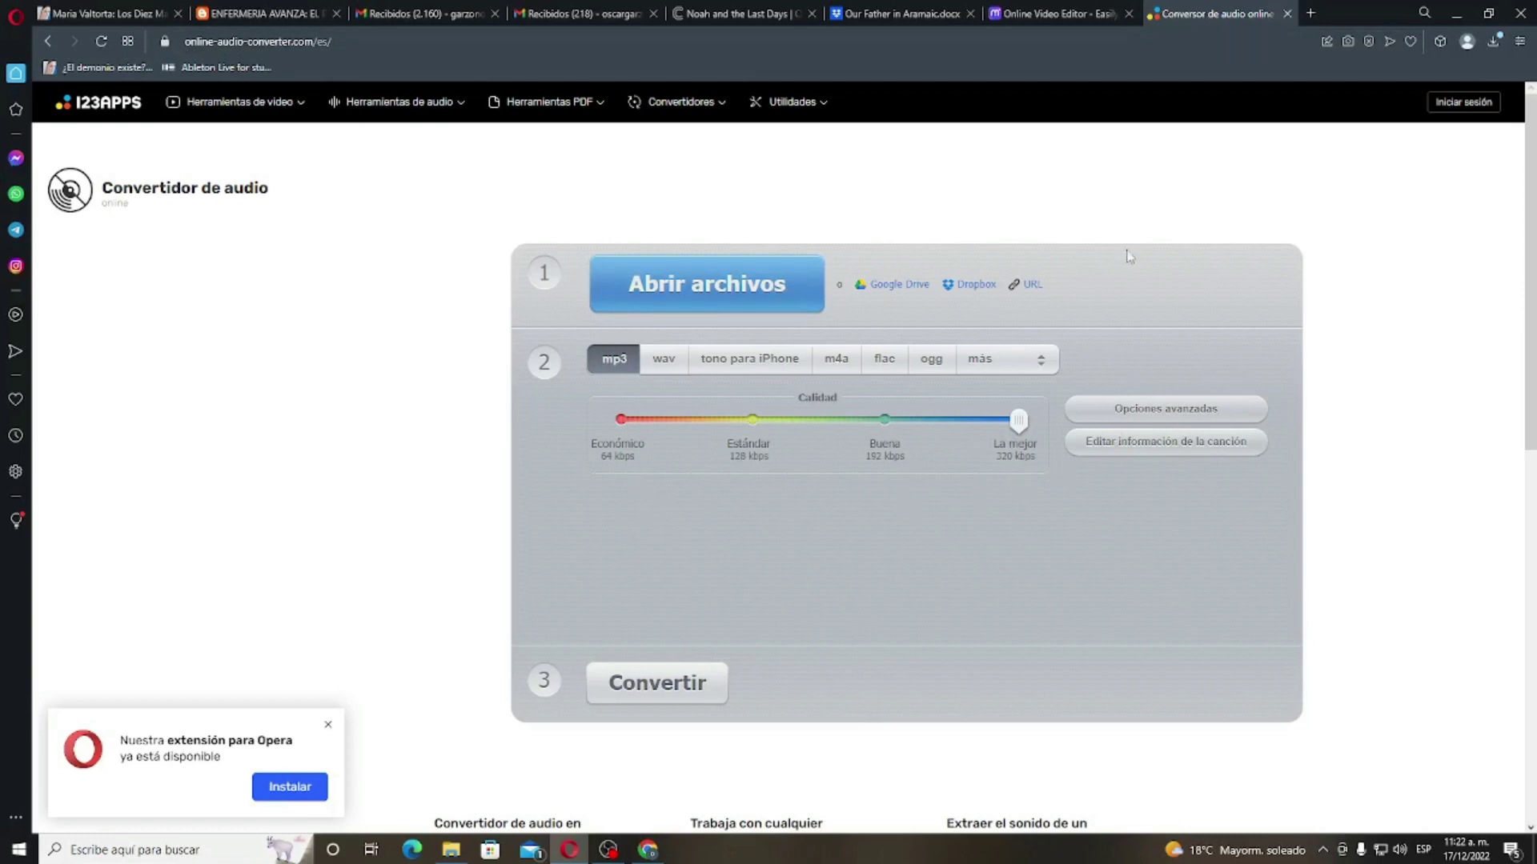
click(1040, 13)
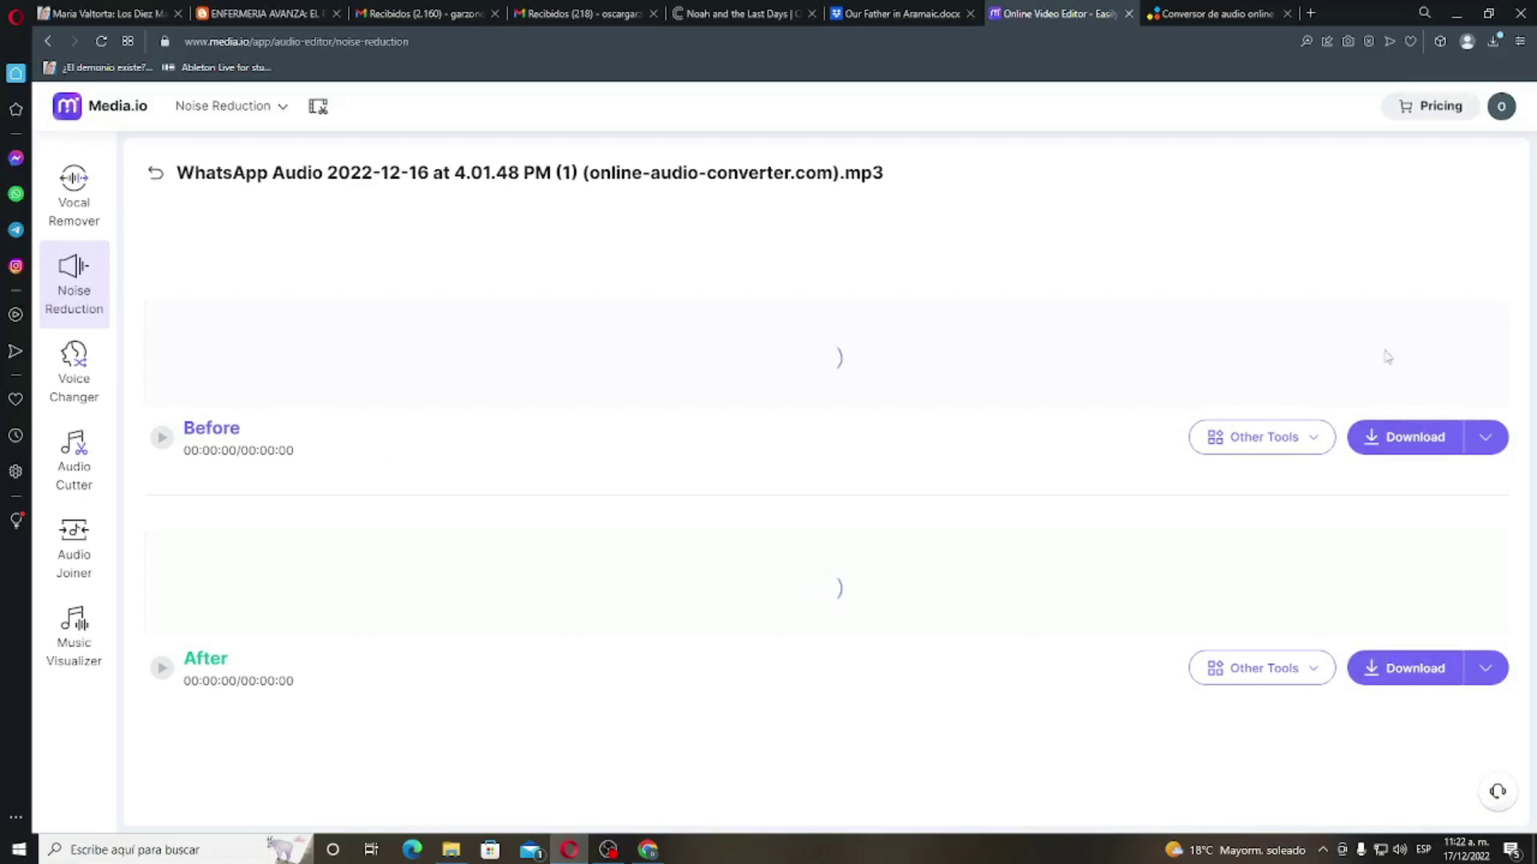
click(1415, 437)
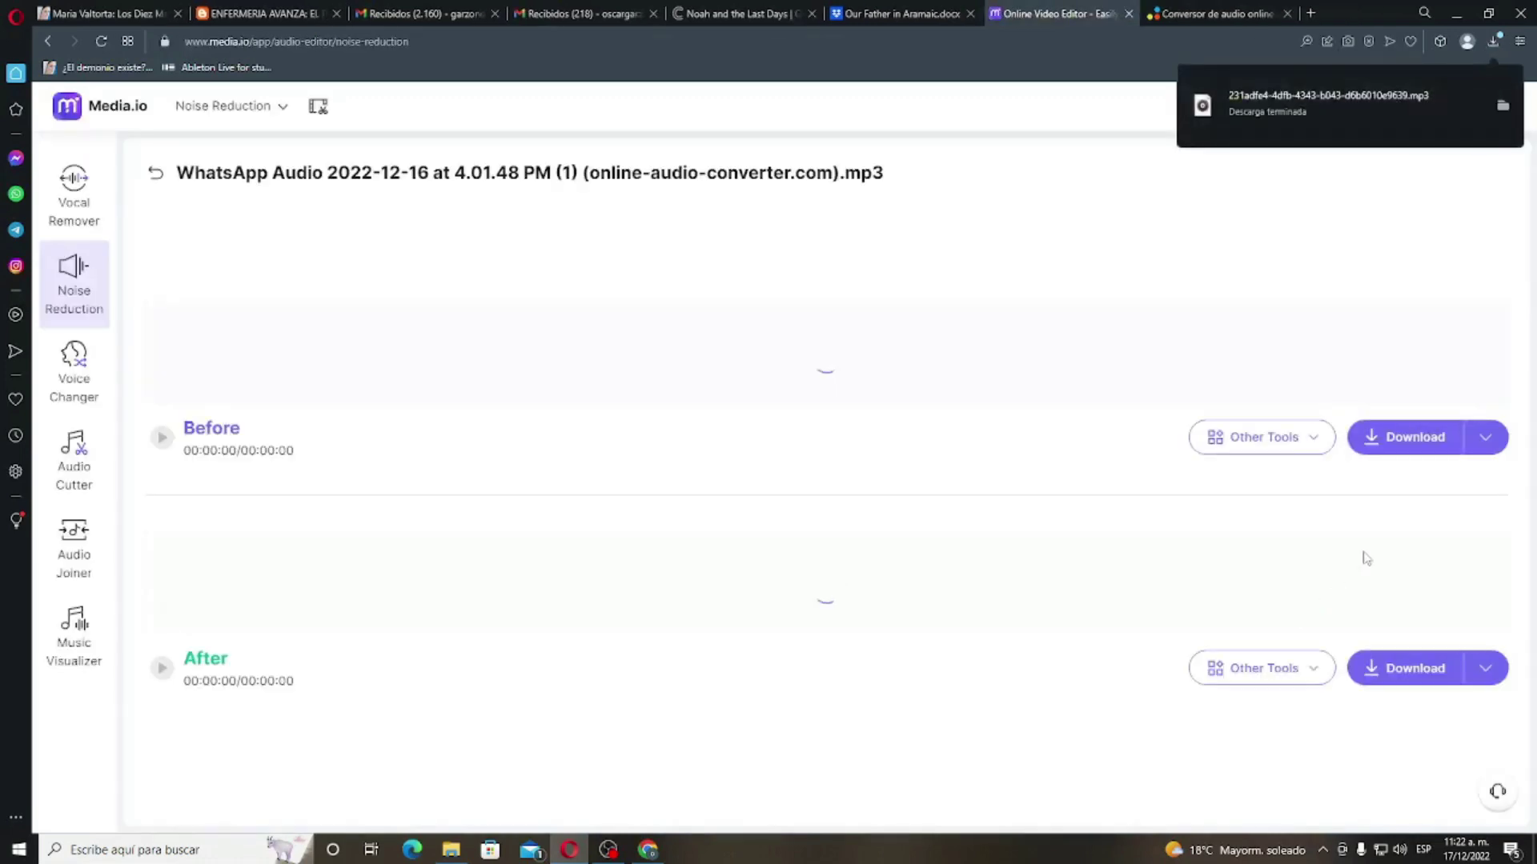
click(1415, 667)
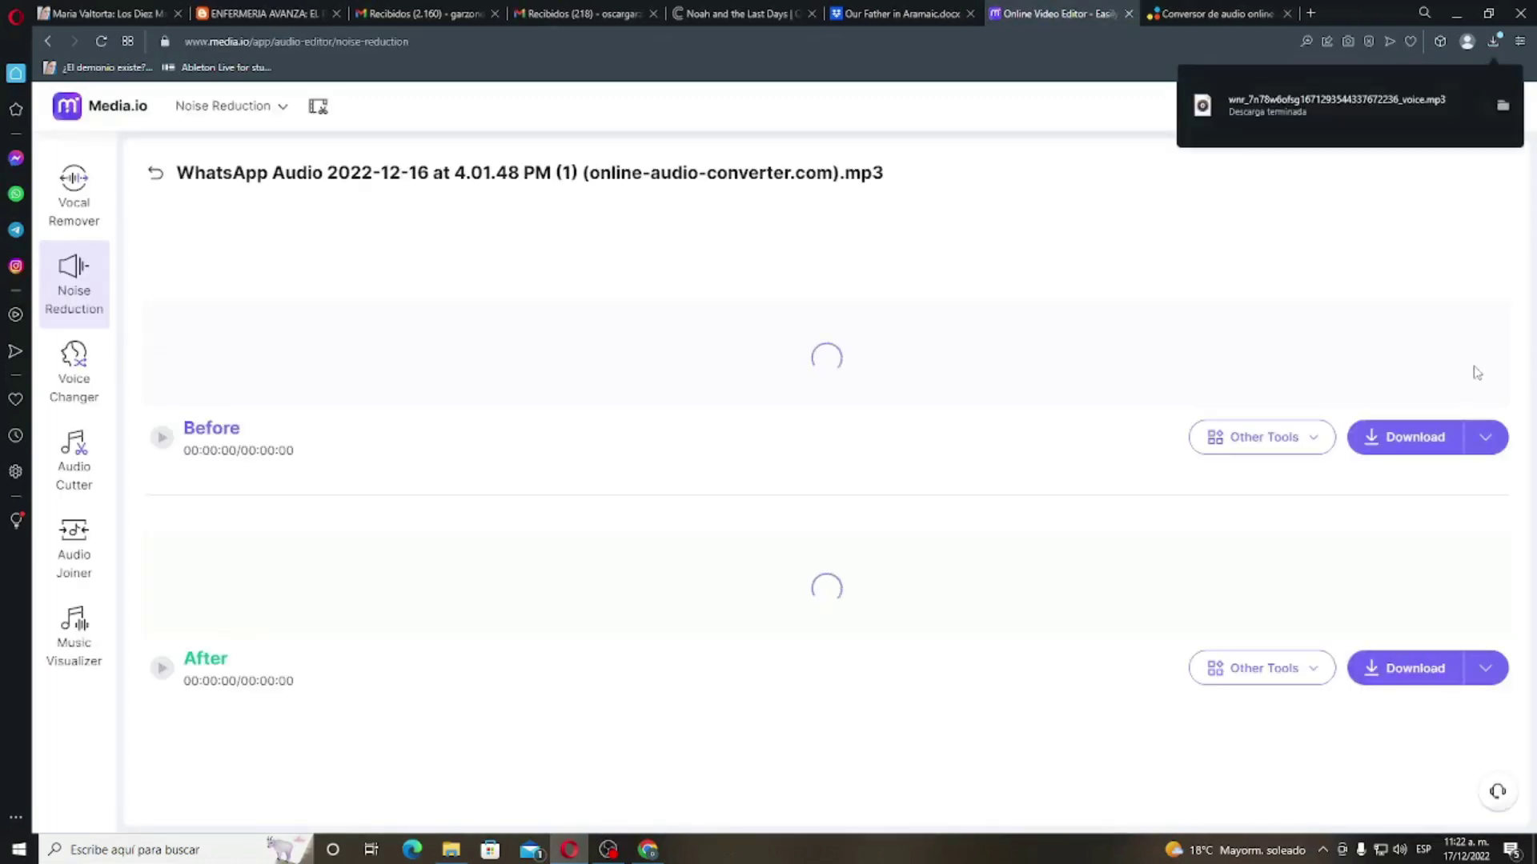
Step: Play the downloaded Before and After audio files from the browser's downloads and close the music player
click(1484, 40)
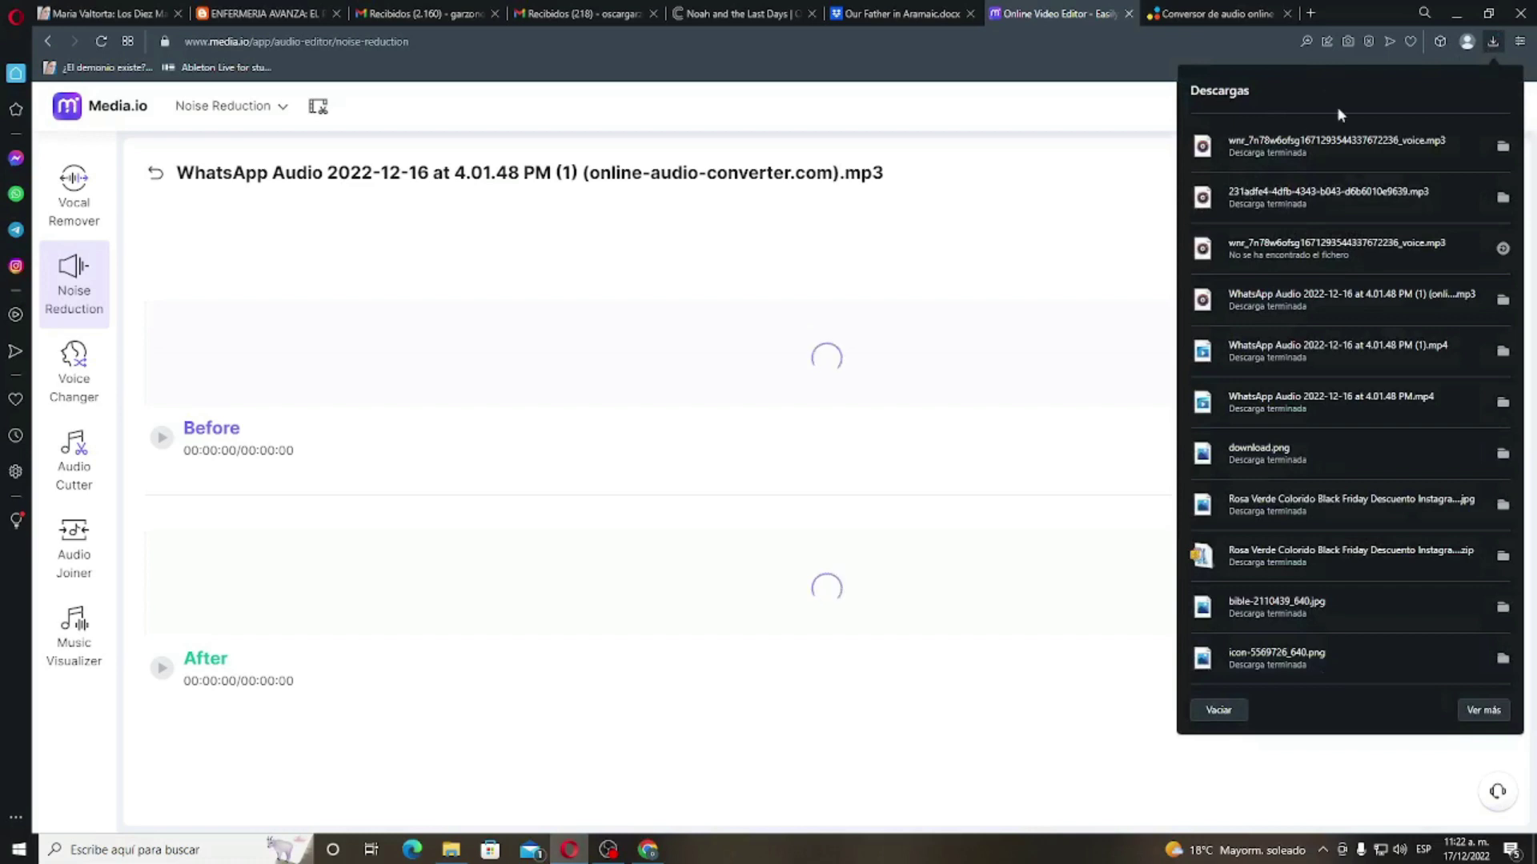
click(1266, 194)
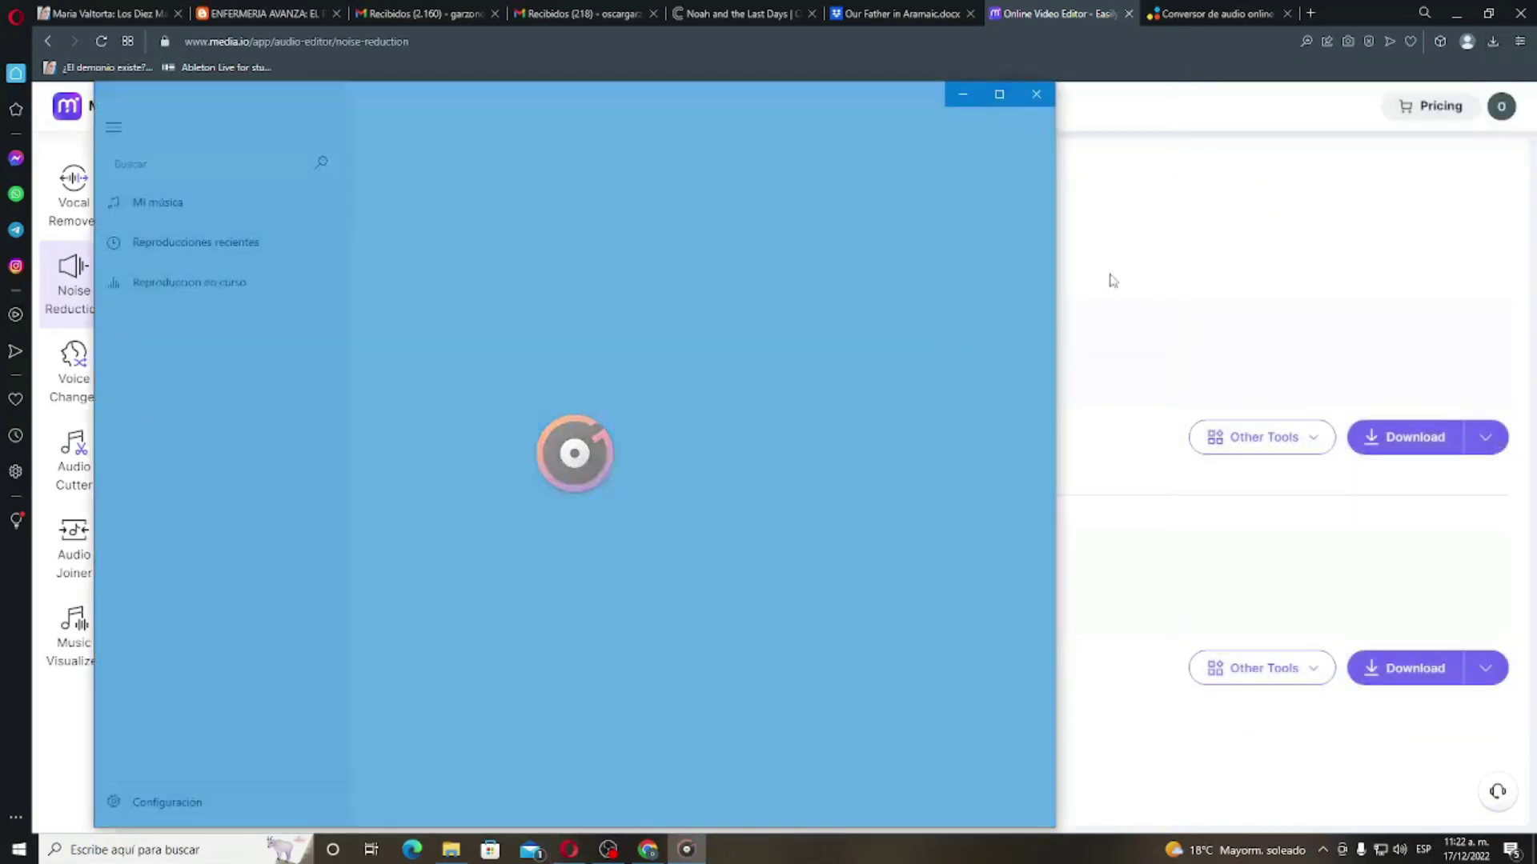
click(1493, 41)
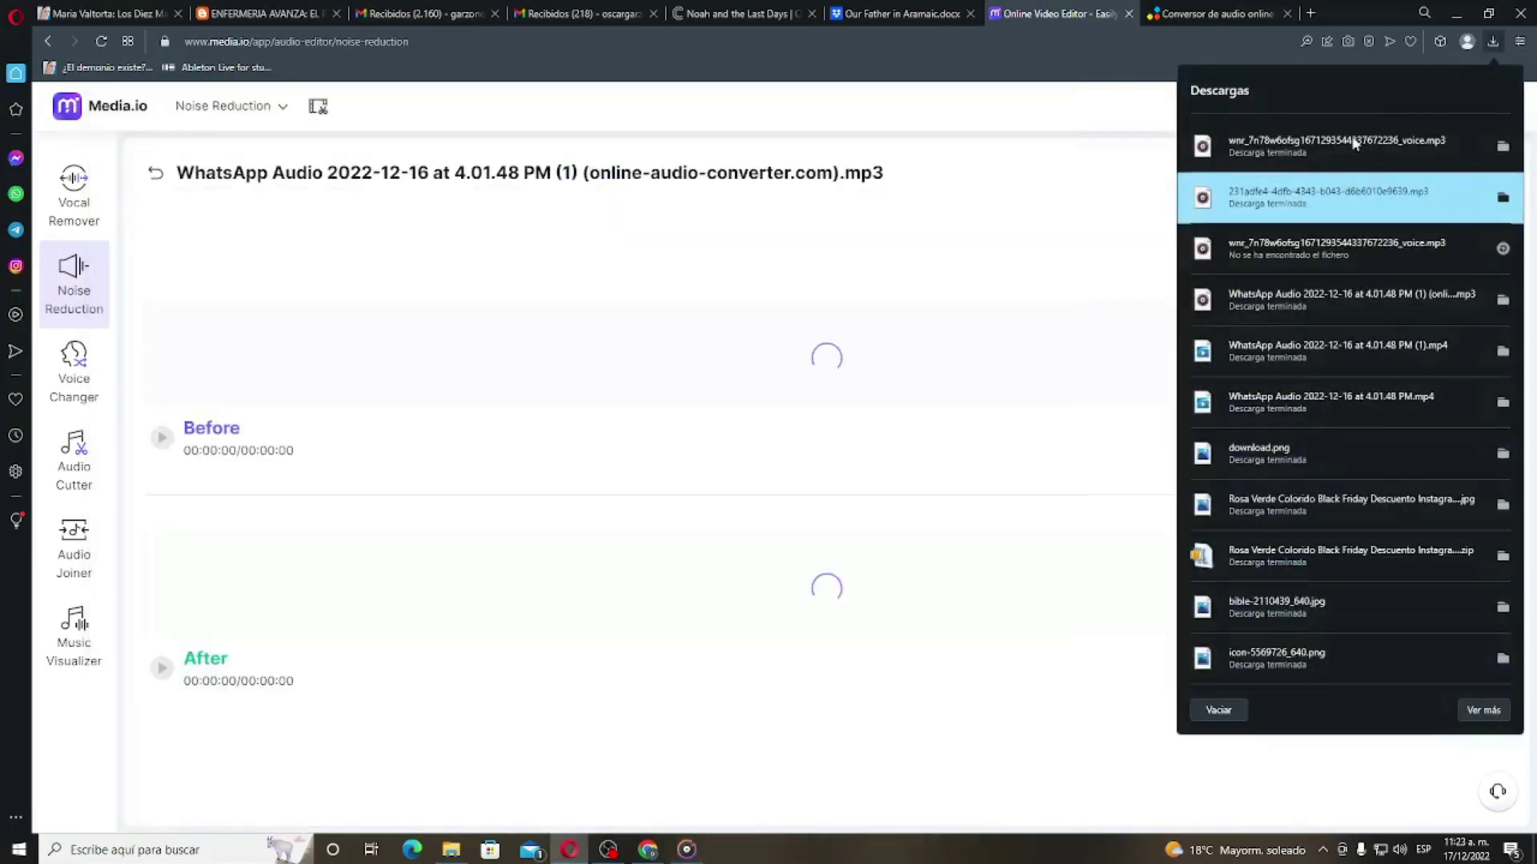
click(1353, 143)
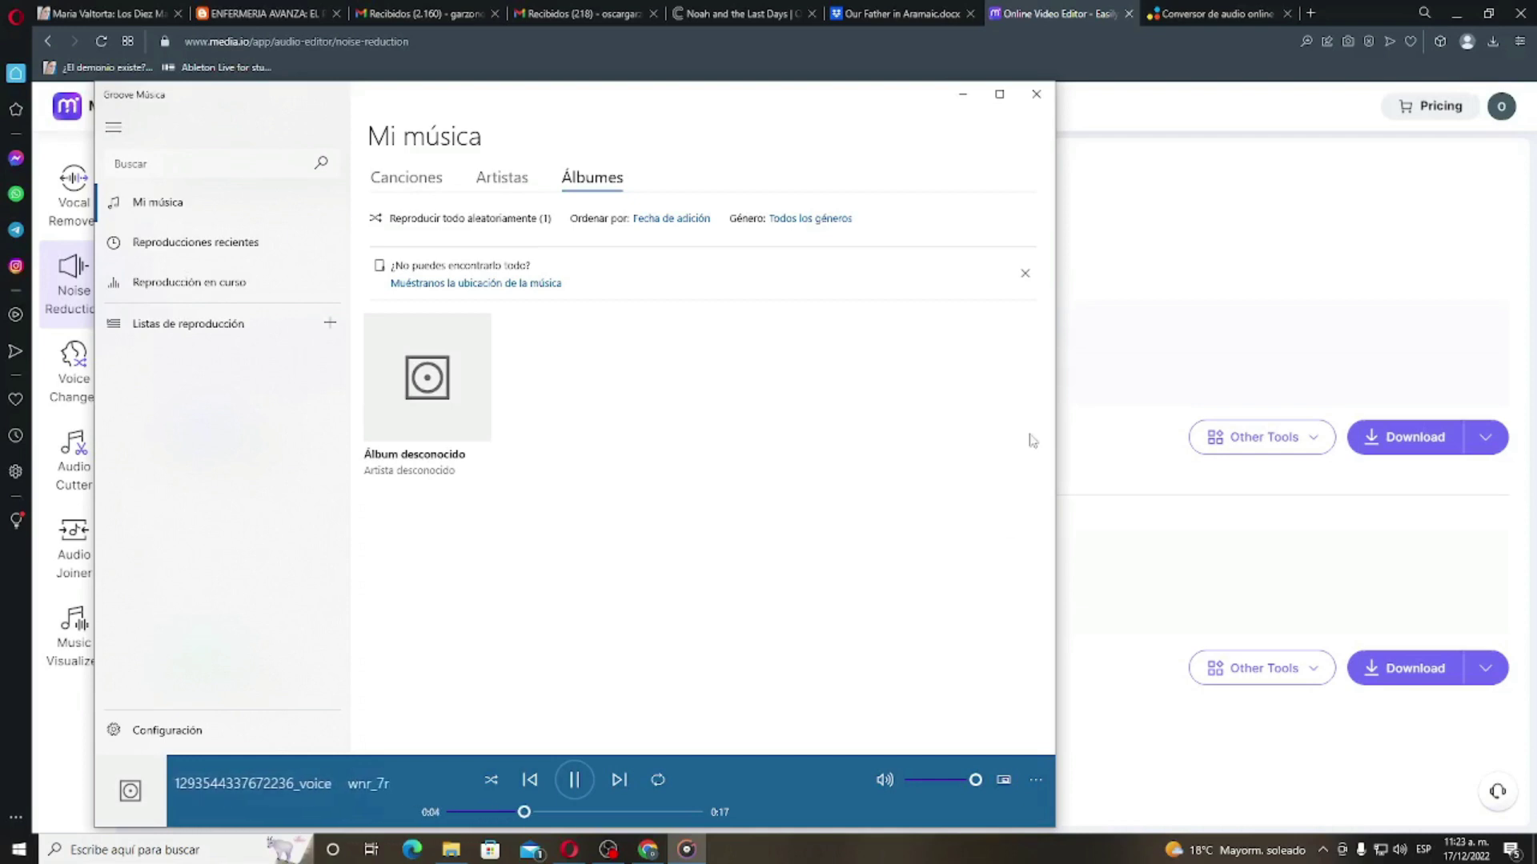
click(1034, 96)
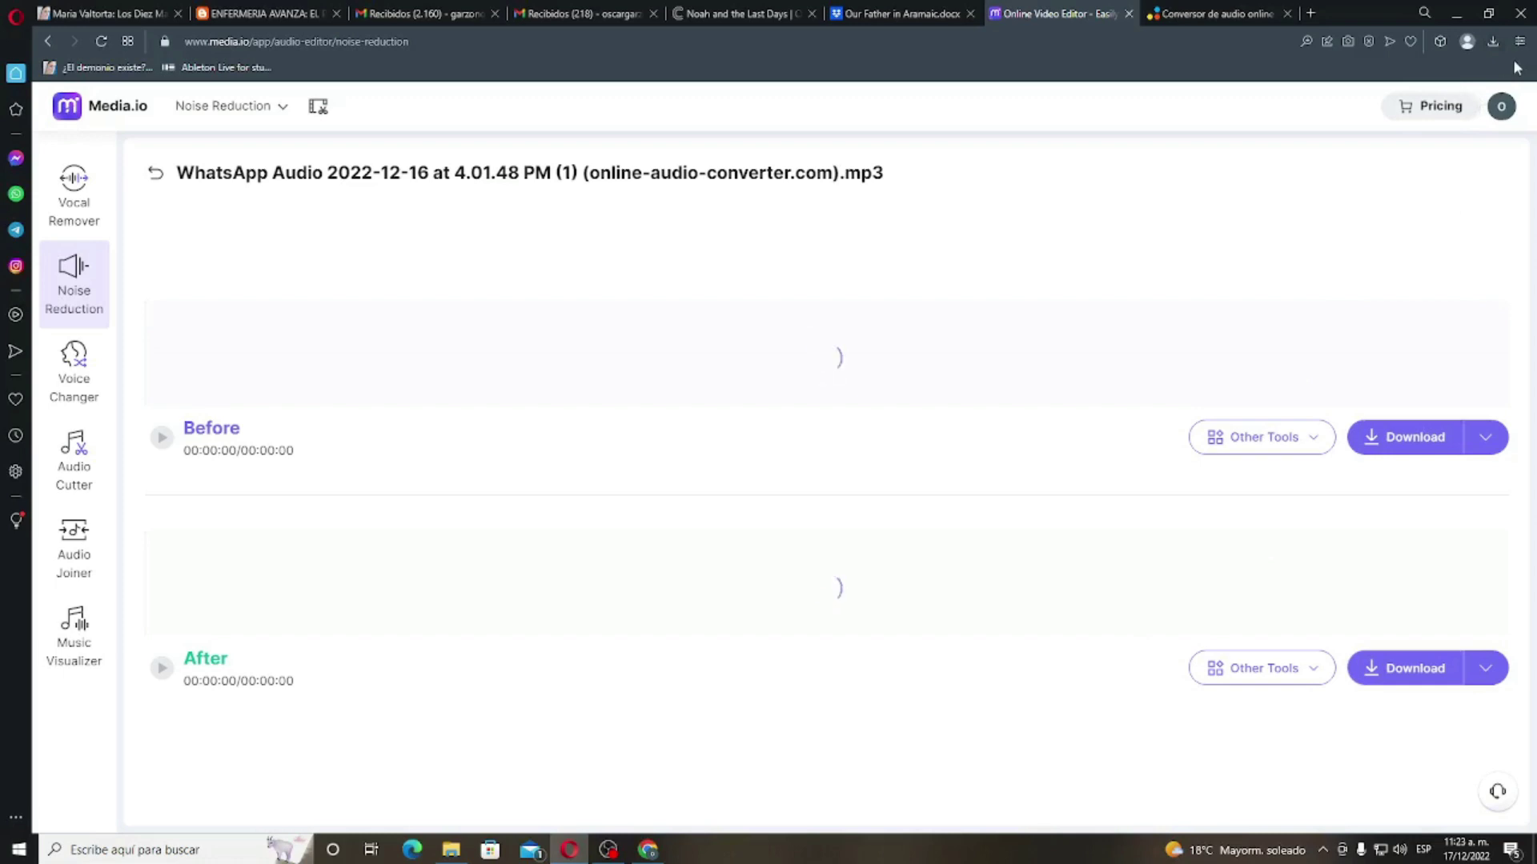
Step: Replay the downloaded original recording and its noise-reduced version to compare them, and close the music player
click(1491, 42)
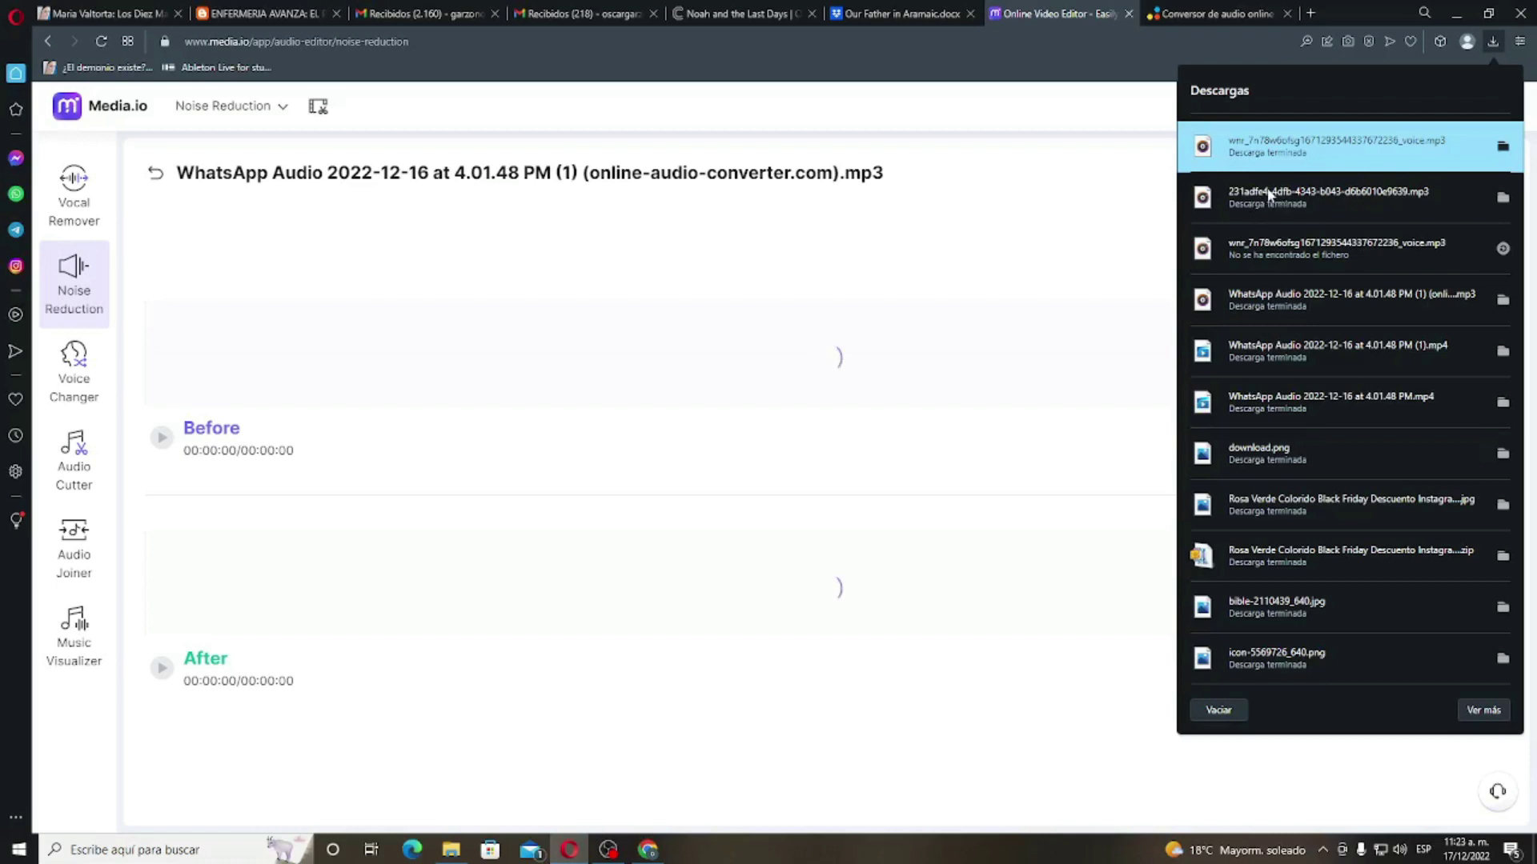
click(1280, 202)
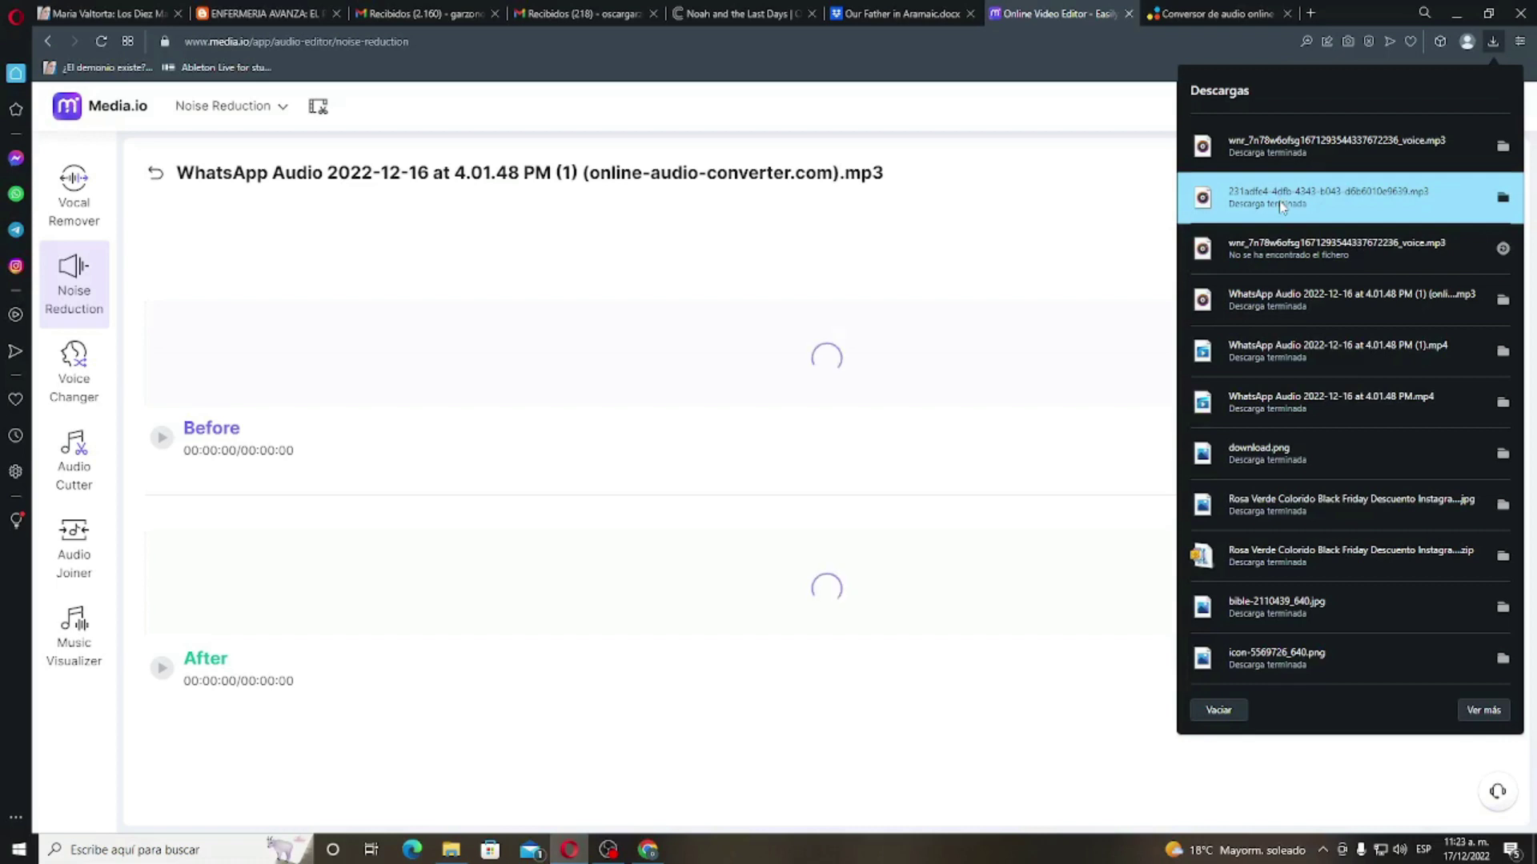
click(1280, 206)
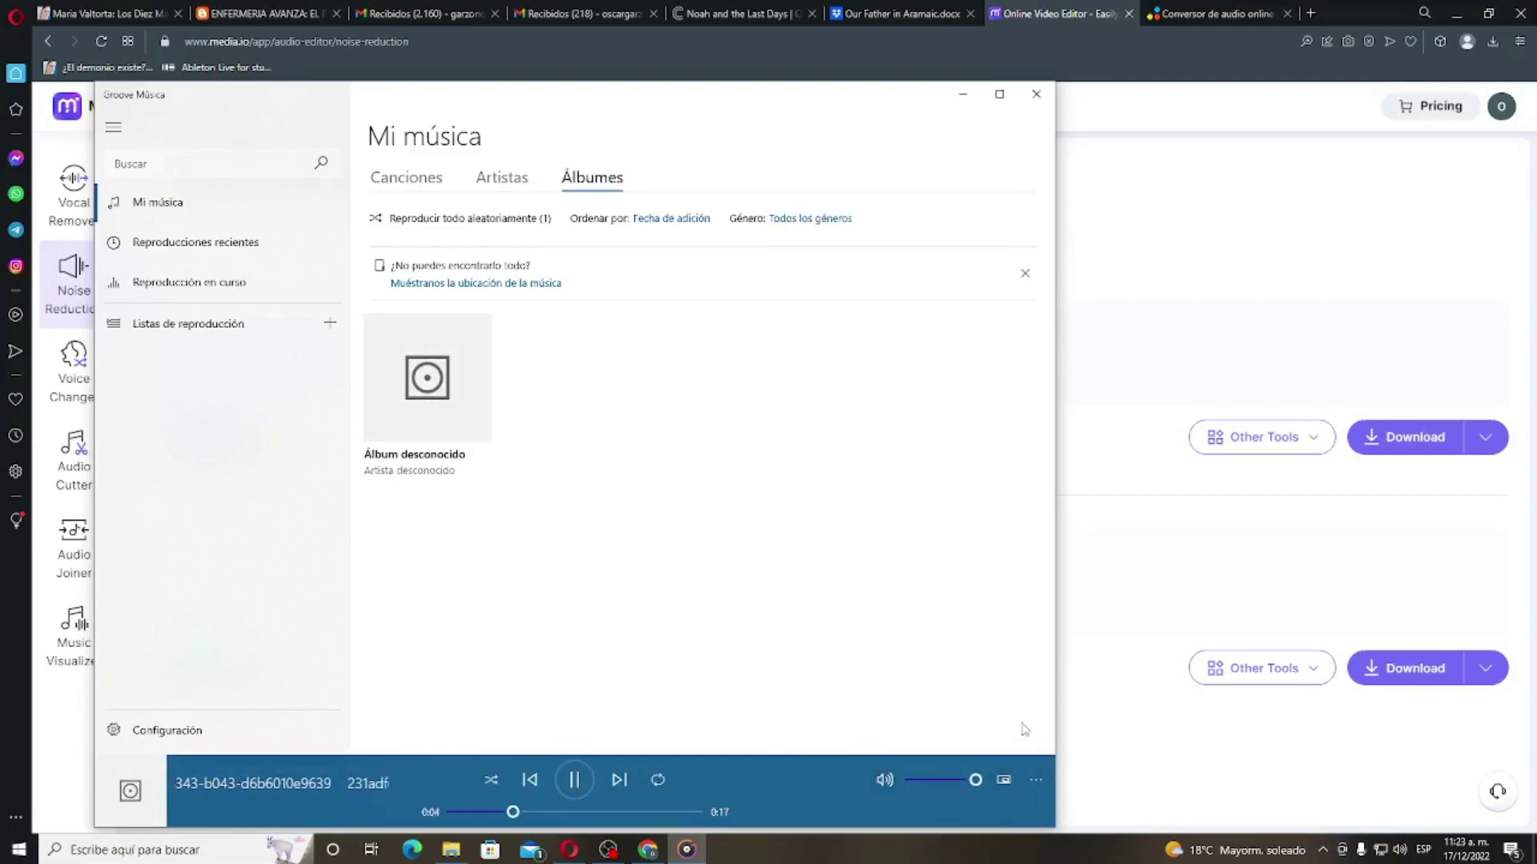
click(1490, 42)
click(1306, 148)
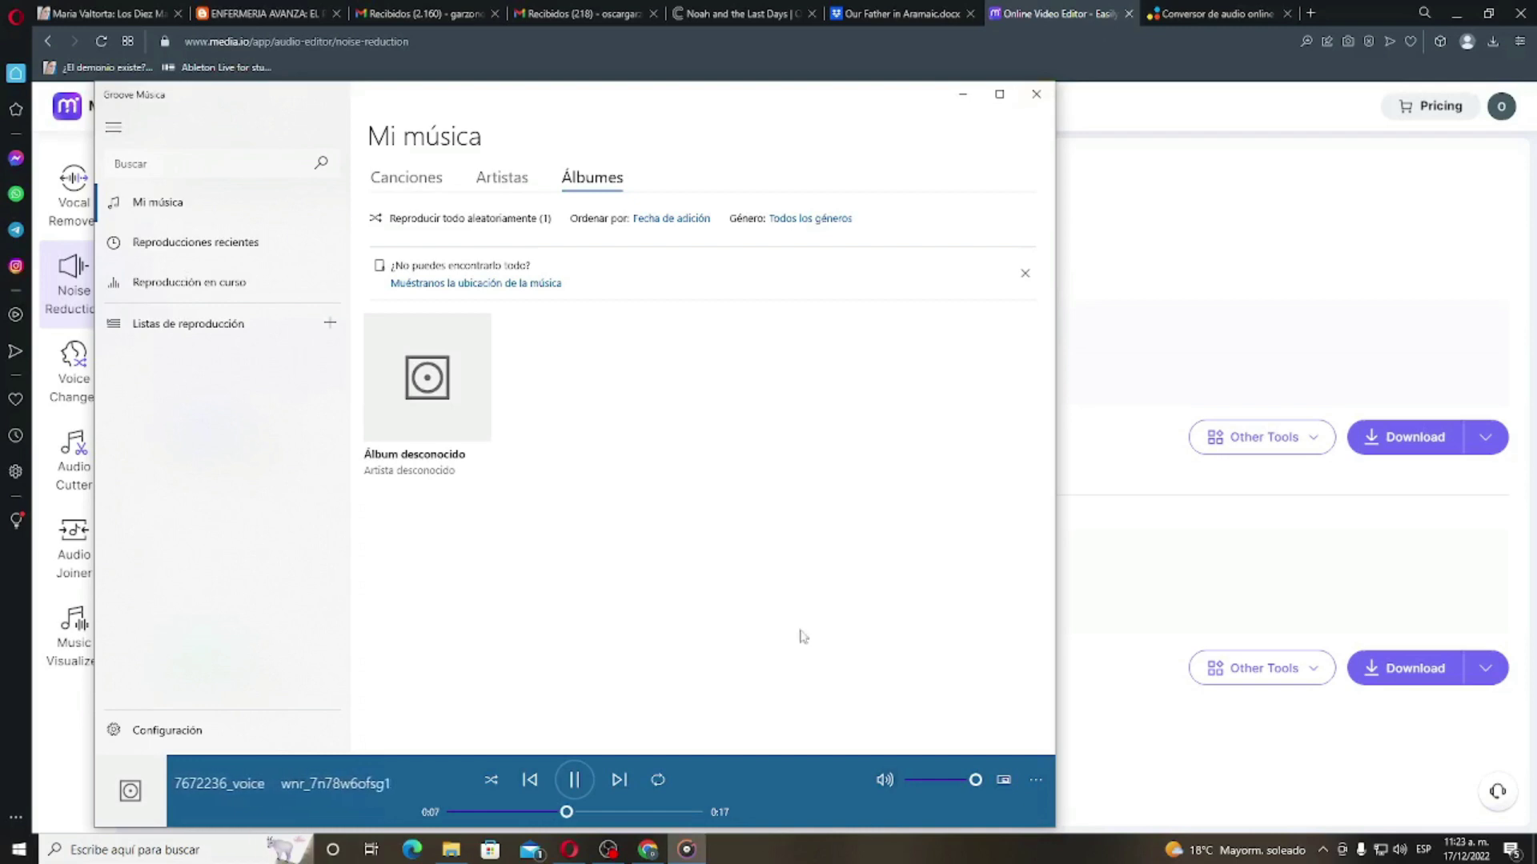
click(1032, 97)
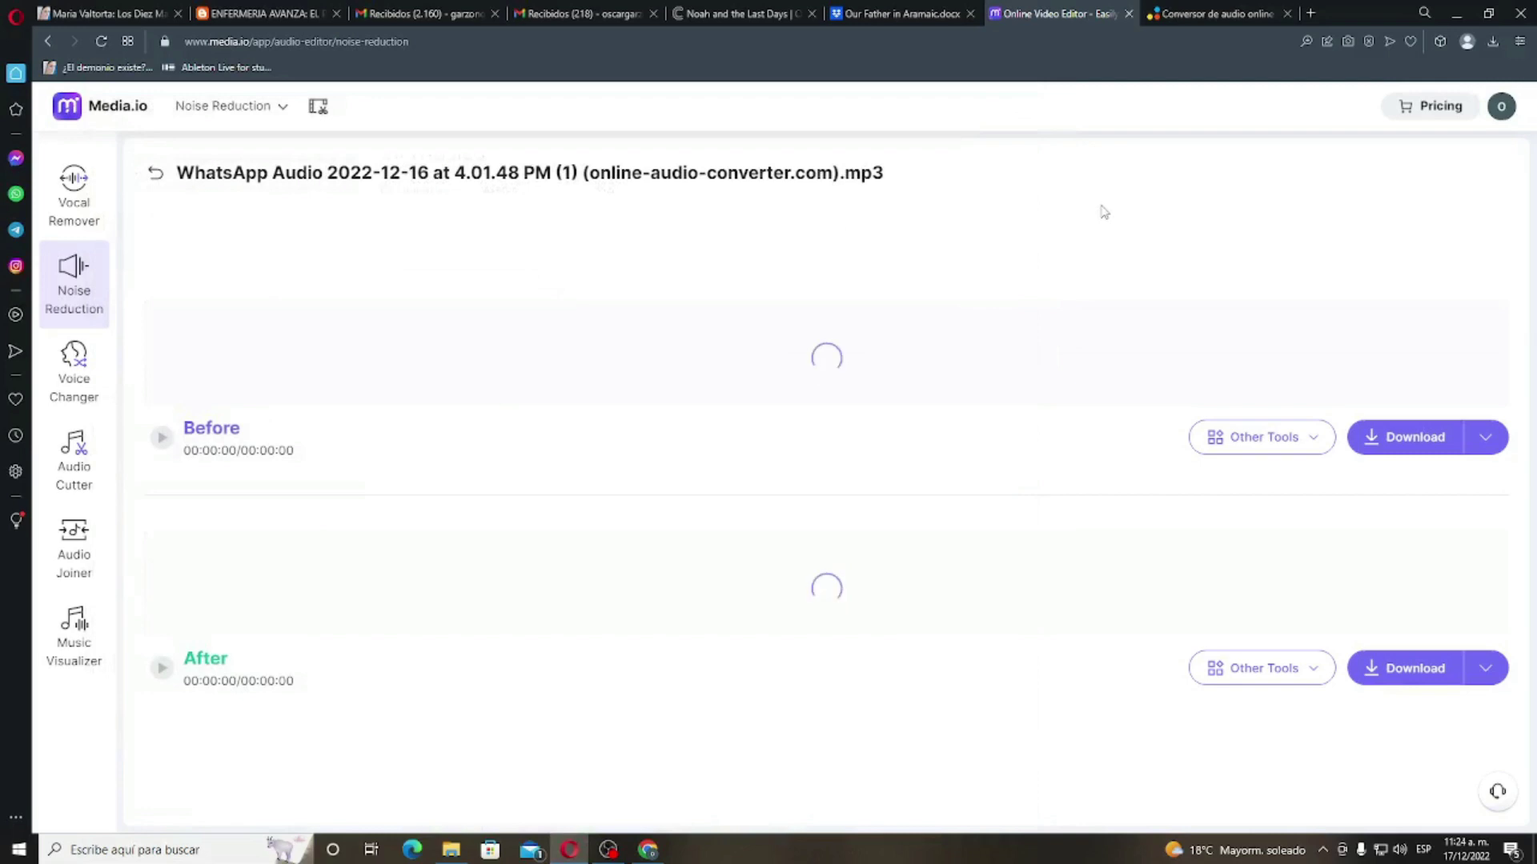
Step: Open the online-audio-converter.com audio converter from the "convertir a mp3" Google search results
key(F11)
click(1206, 11)
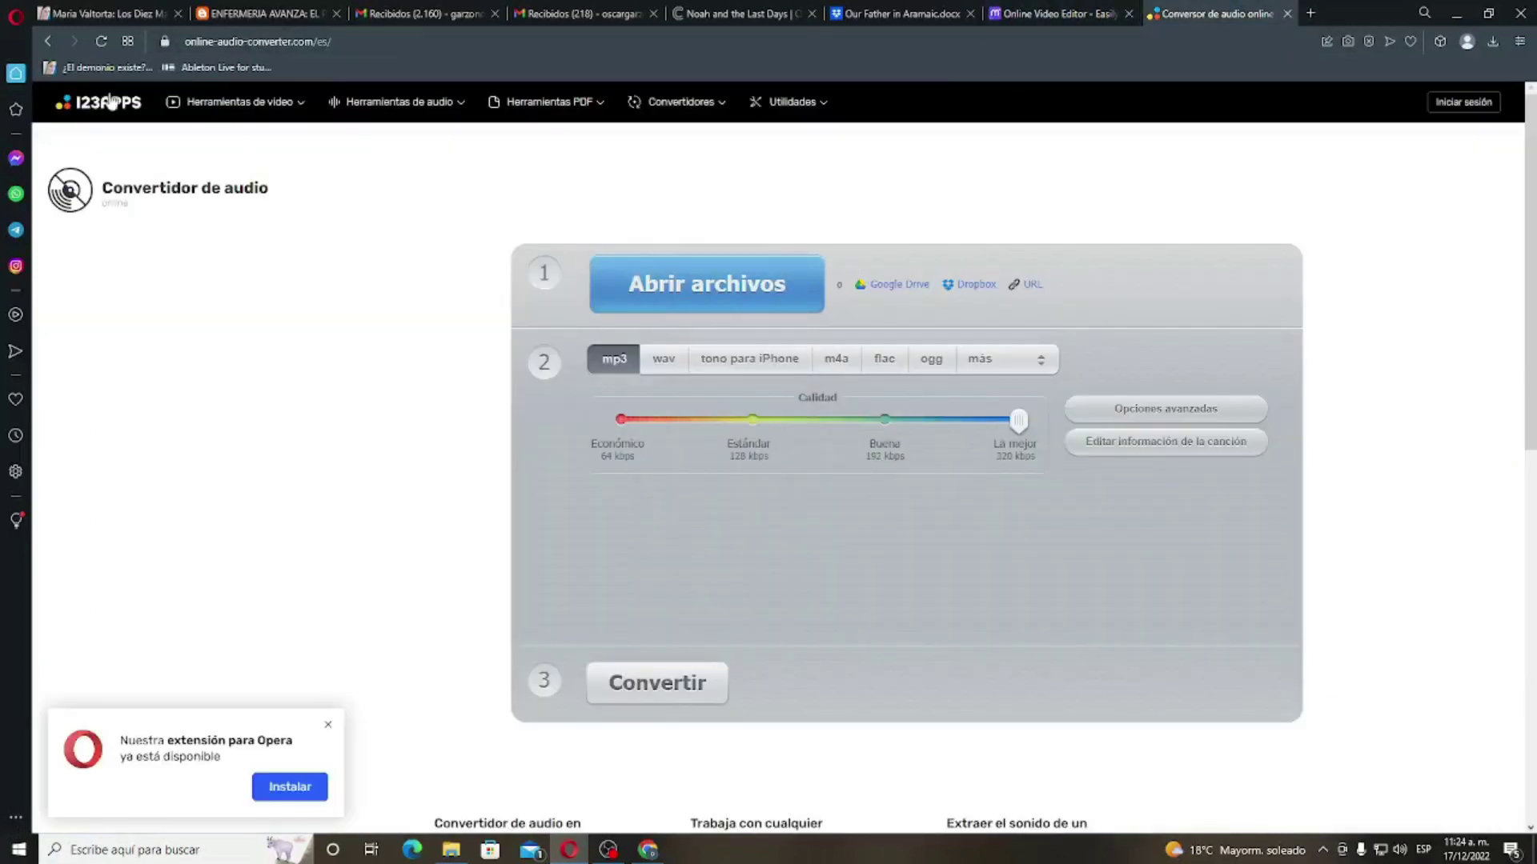
click(47, 40)
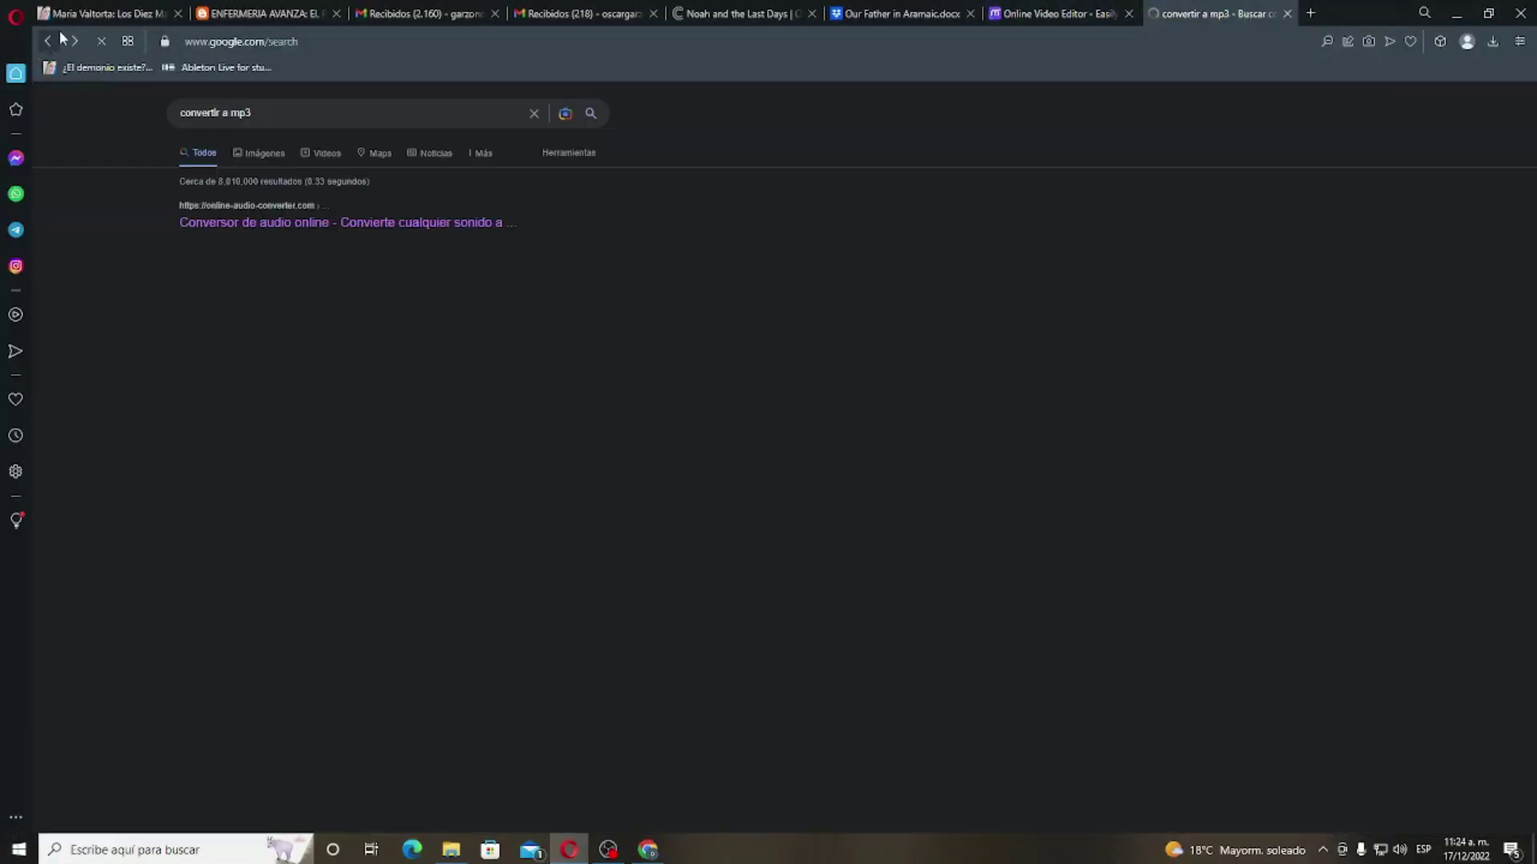
click(254, 223)
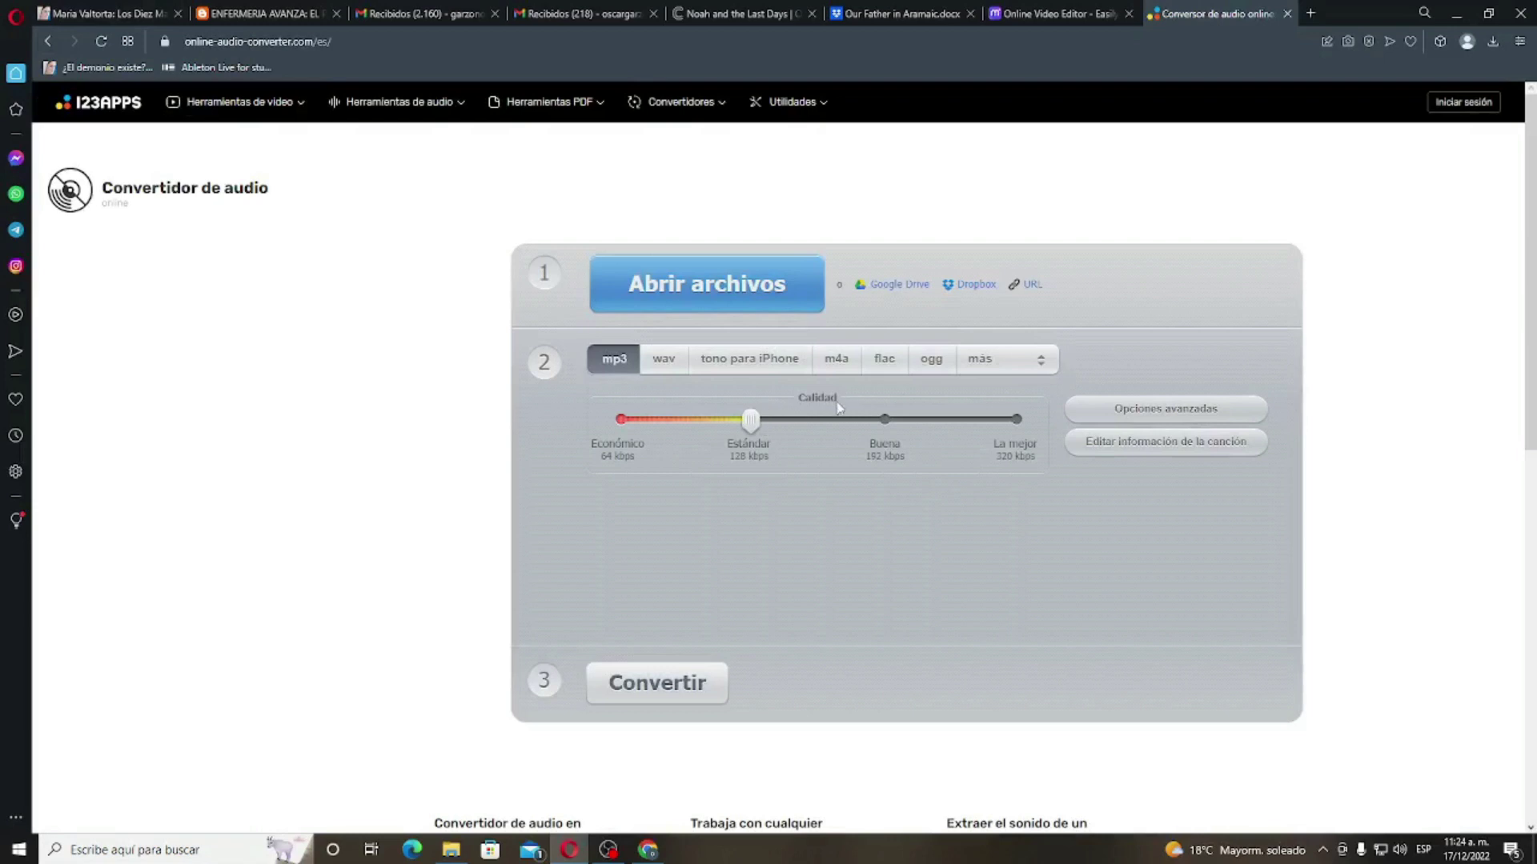
Step: Switch back to Media.io and open the Vocal Remover, accepting the loss of the noise reduction results
click(1062, 15)
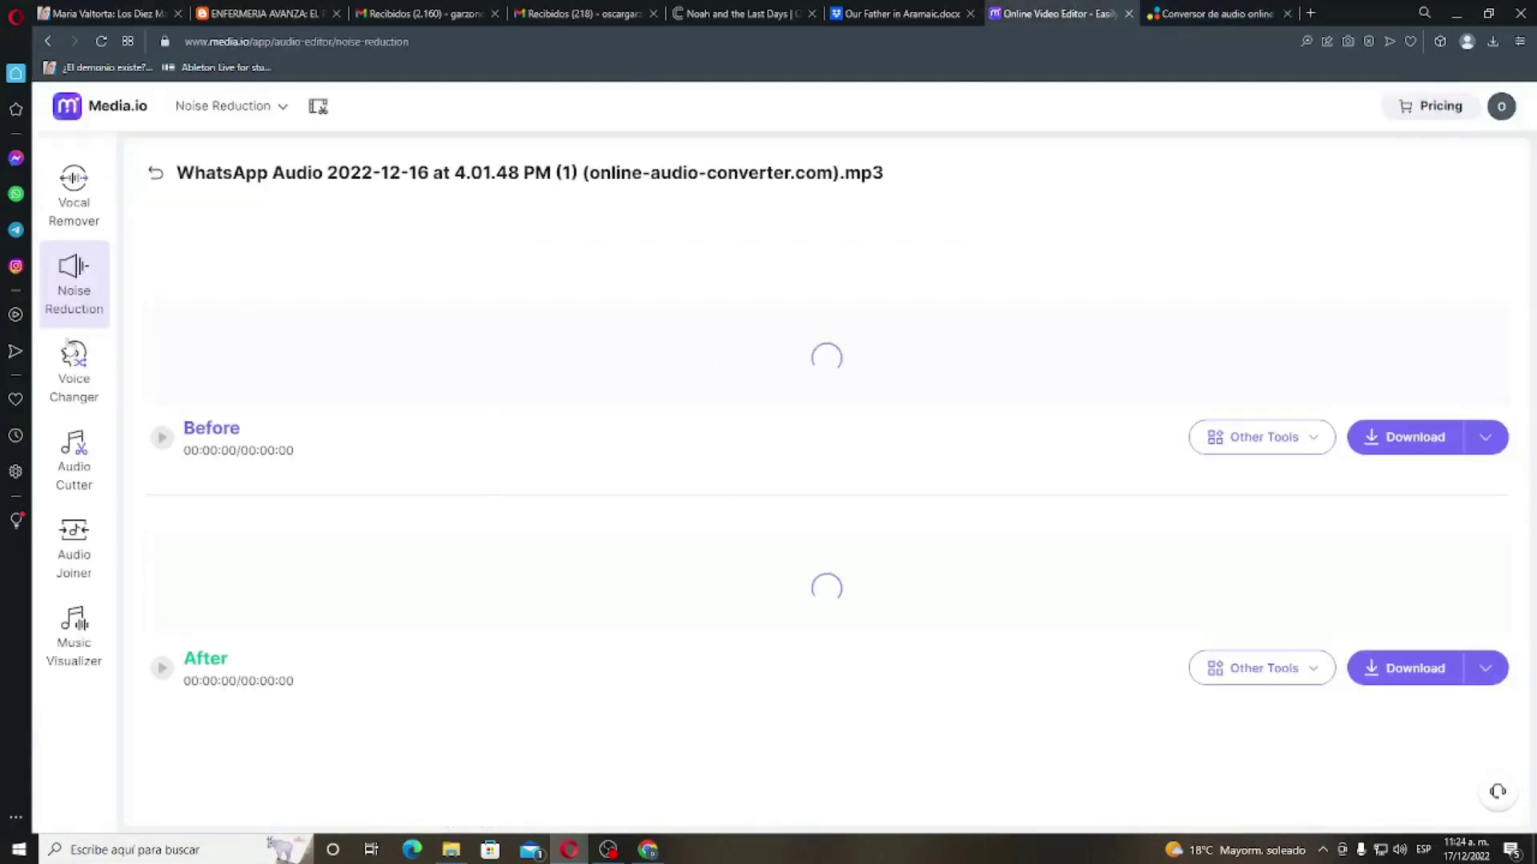
click(101, 235)
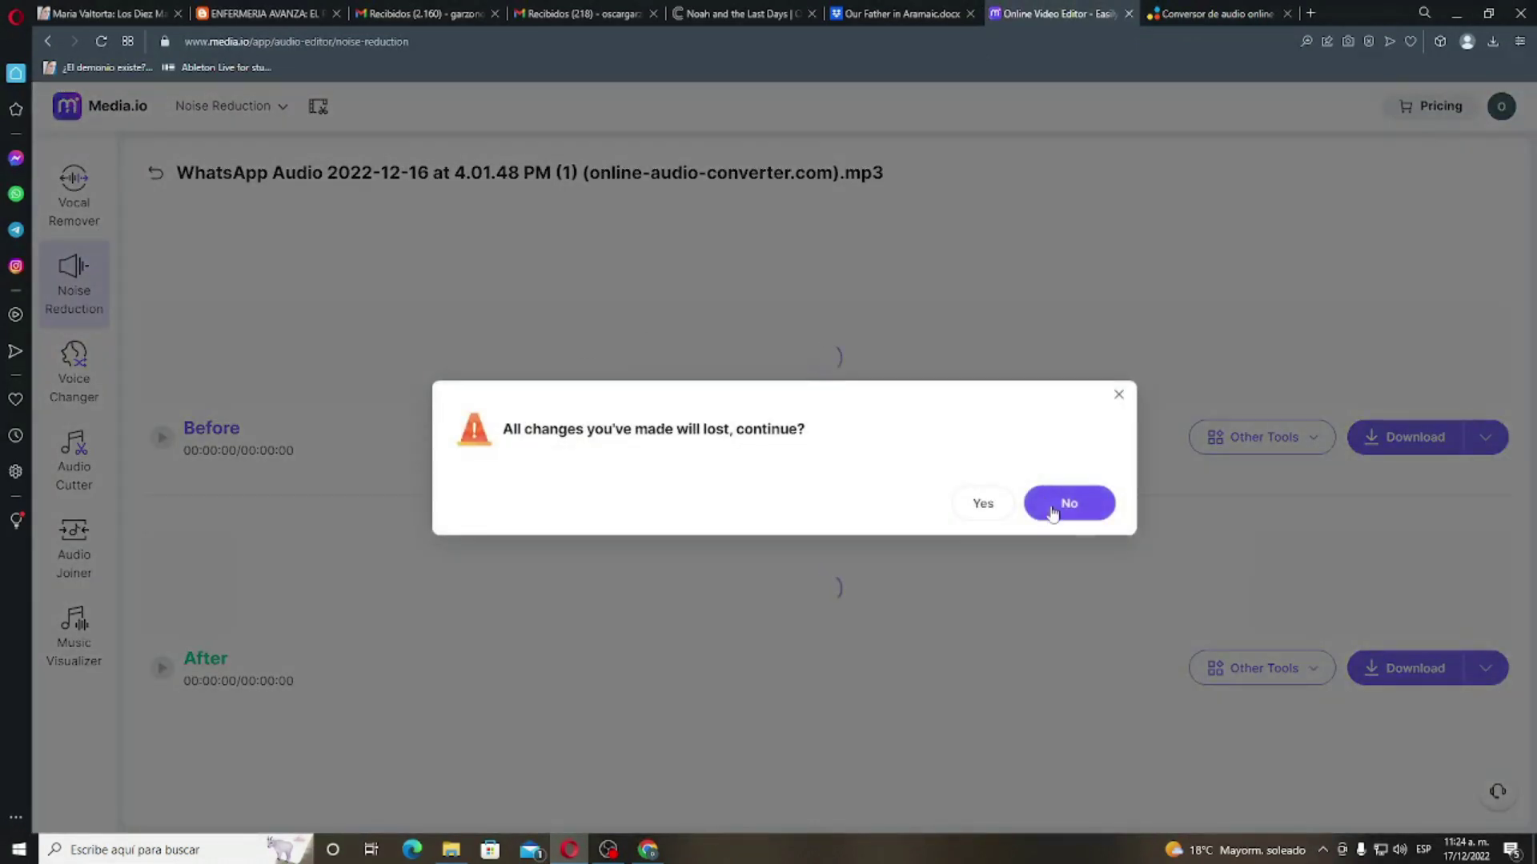
click(982, 504)
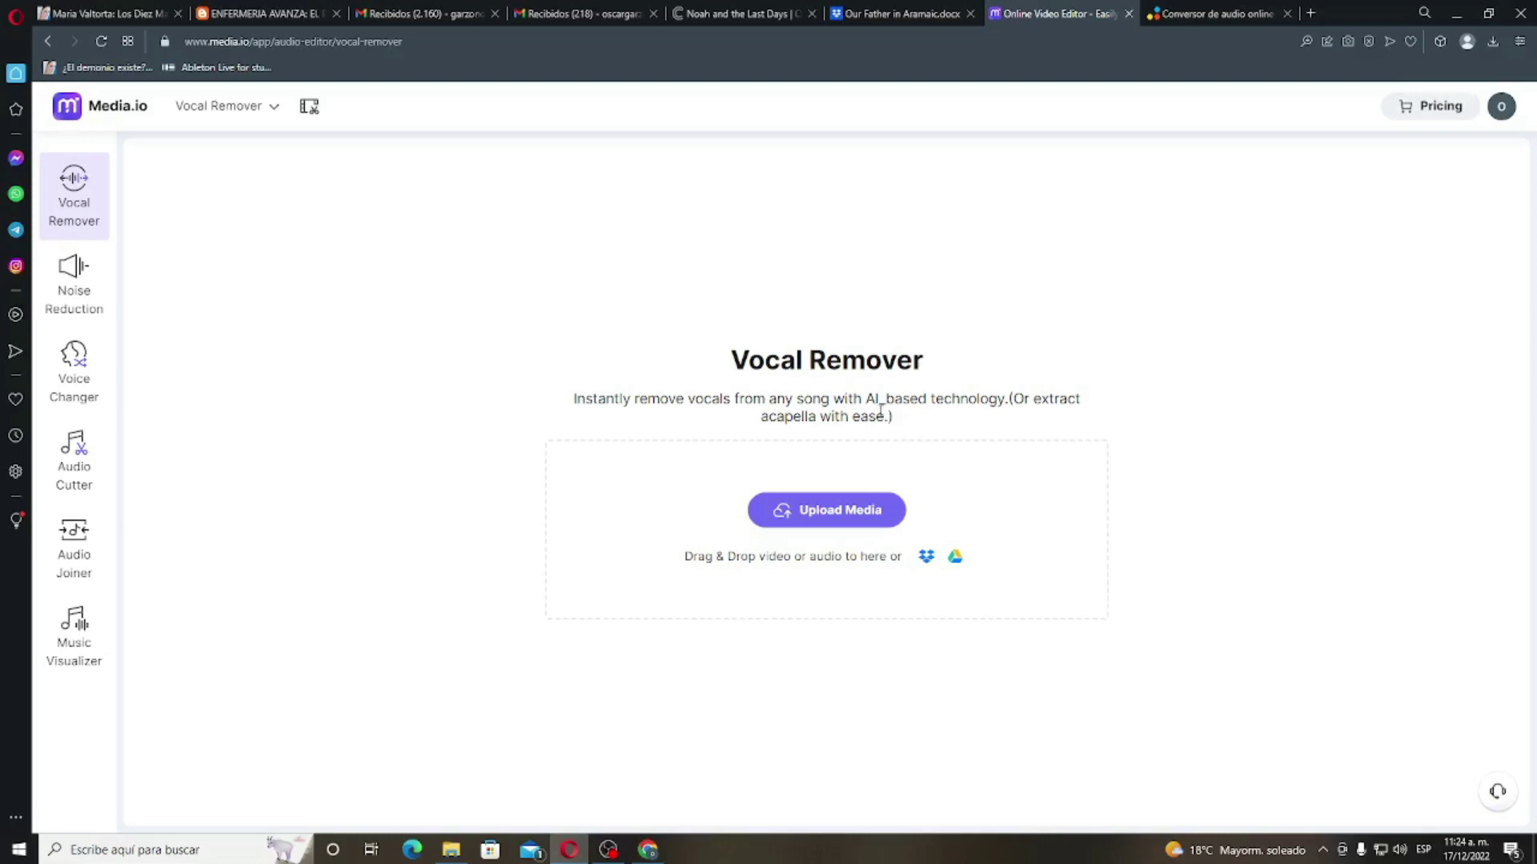
Step: View the Voice Changer and Audio Cutter tools, and highlight the Audio Cutter page's web address
click(84, 377)
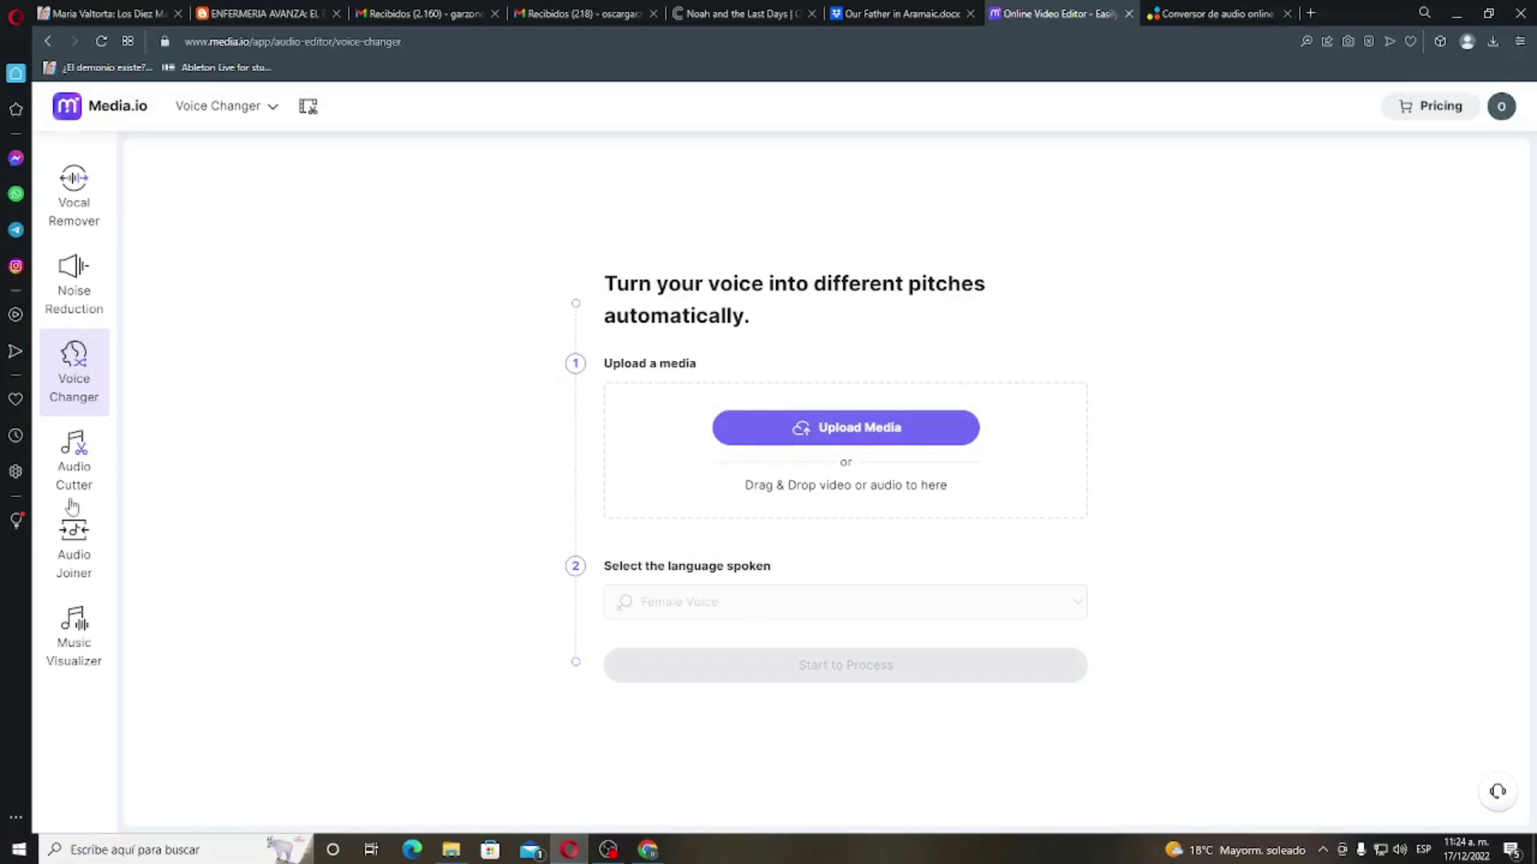
click(72, 461)
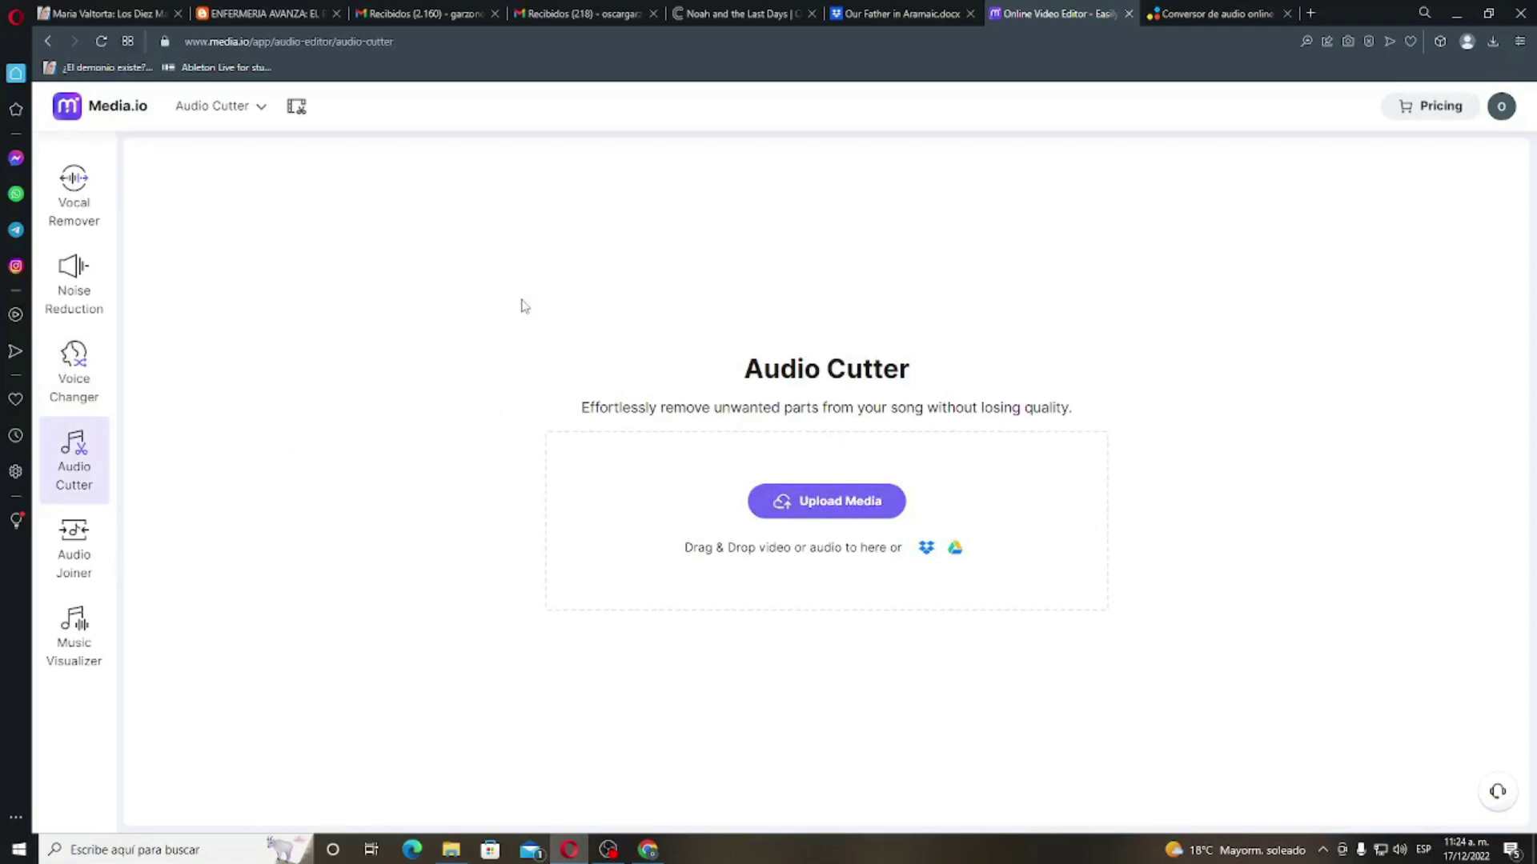
click(276, 49)
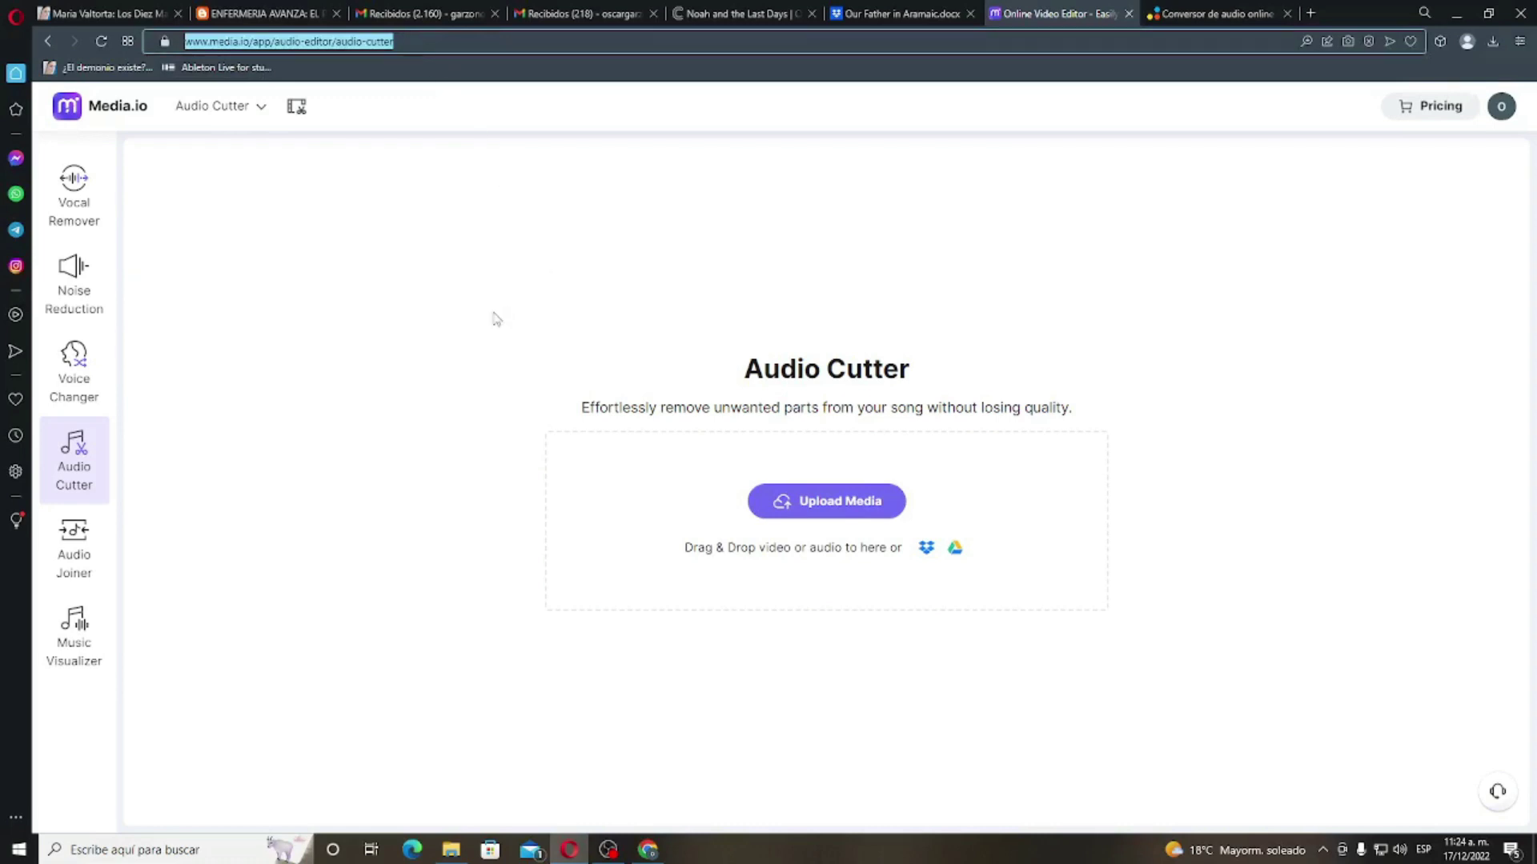
click(257, 484)
Step: Revisit the Vocal Remover page and return to the Noise Reduction upload page
click(79, 234)
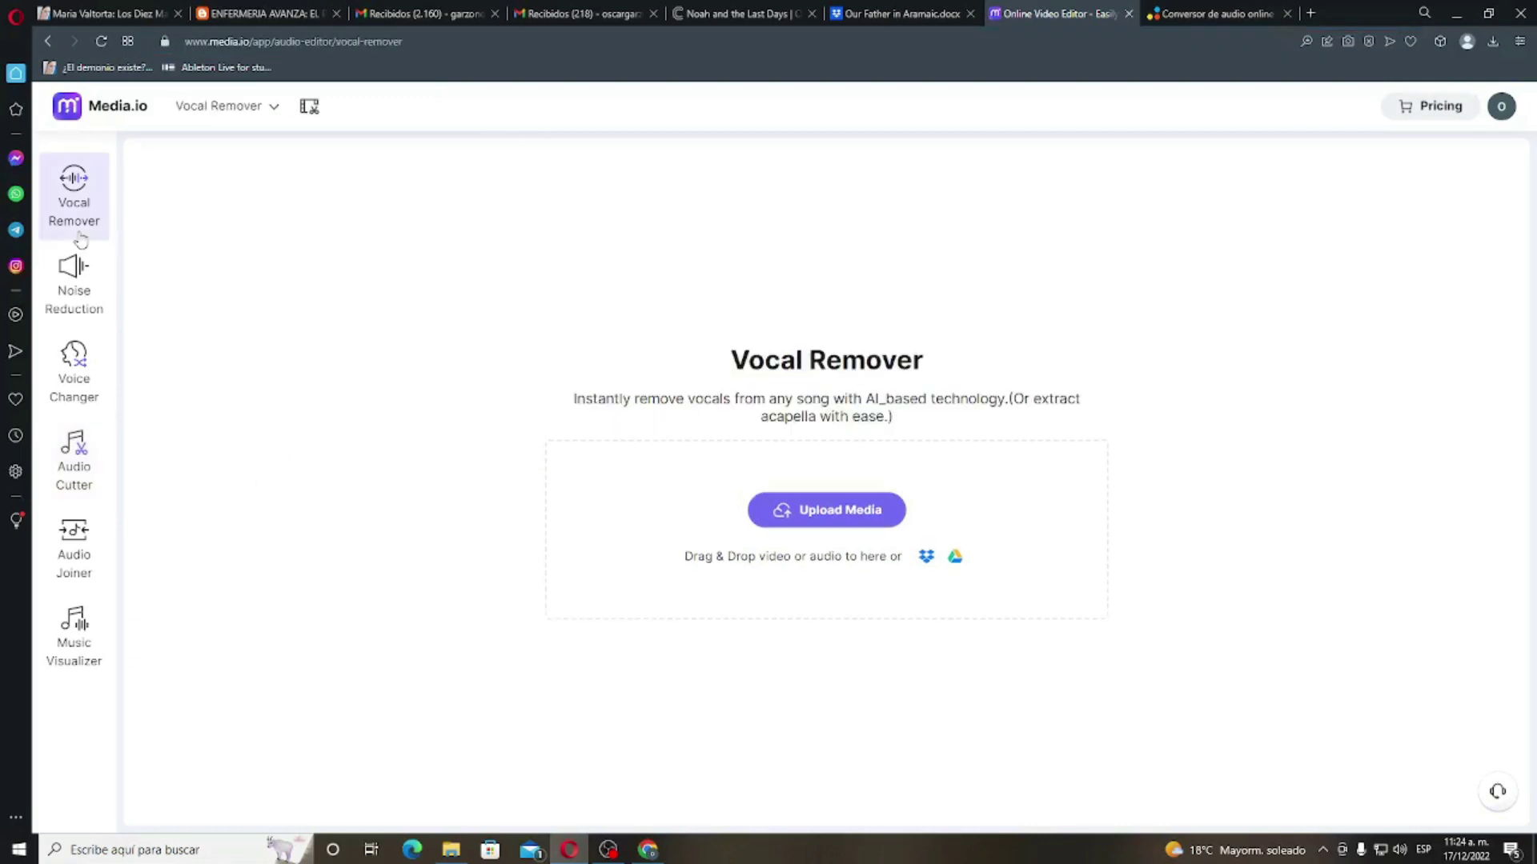
click(81, 296)
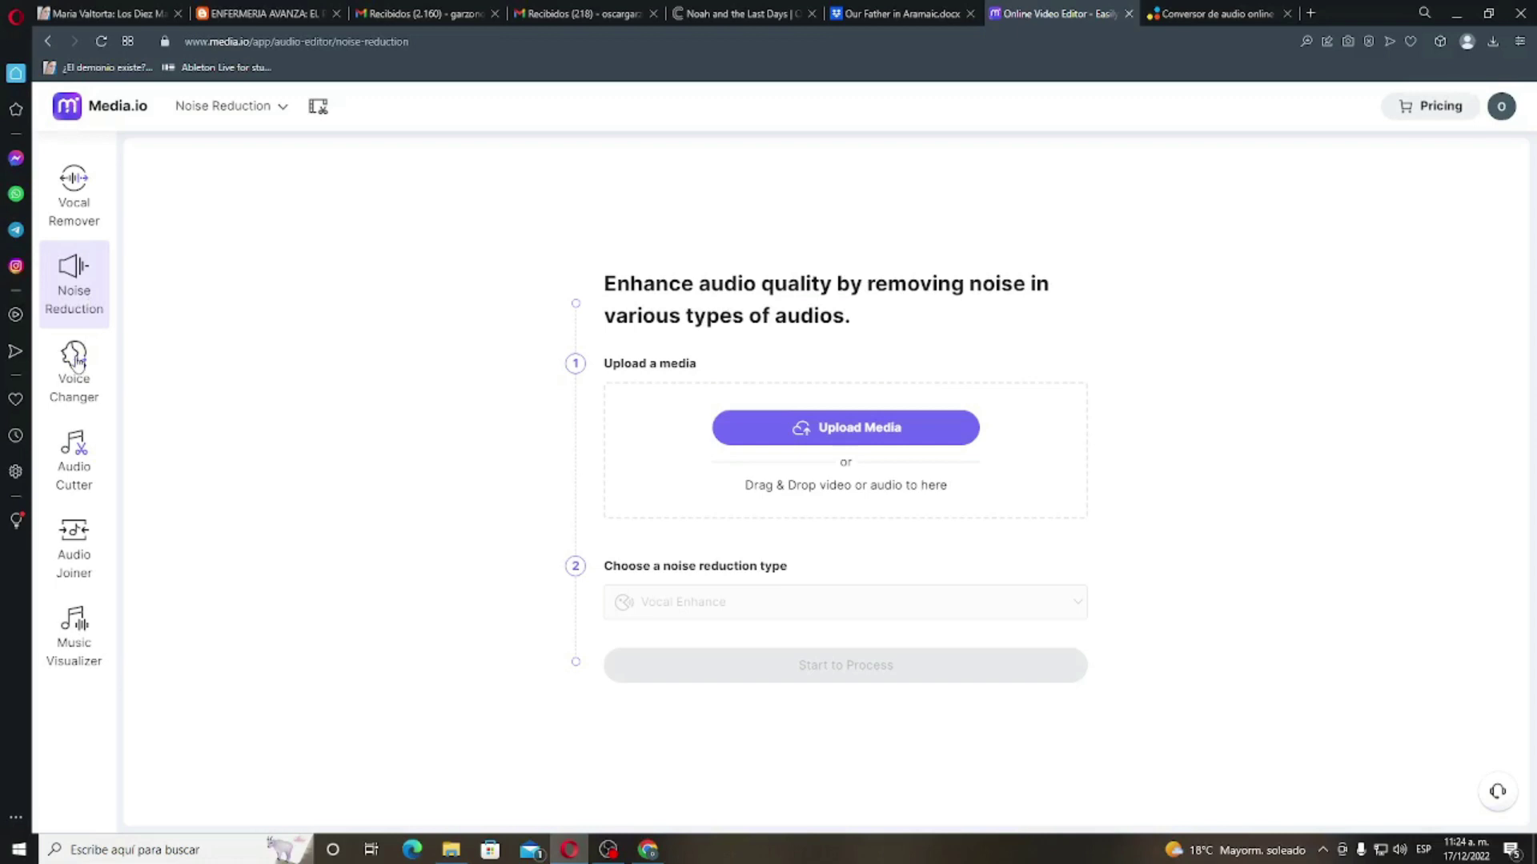